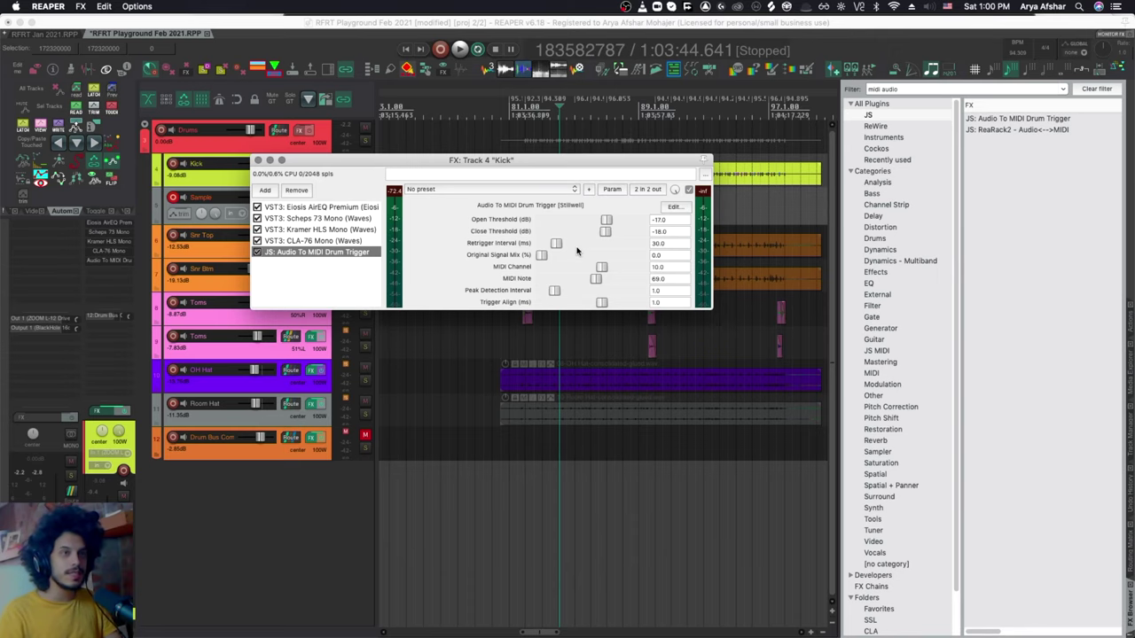
# Step: Close the FX: Track 4 'Kick' window to get back to the arrange view
pyautogui.press('Escape')
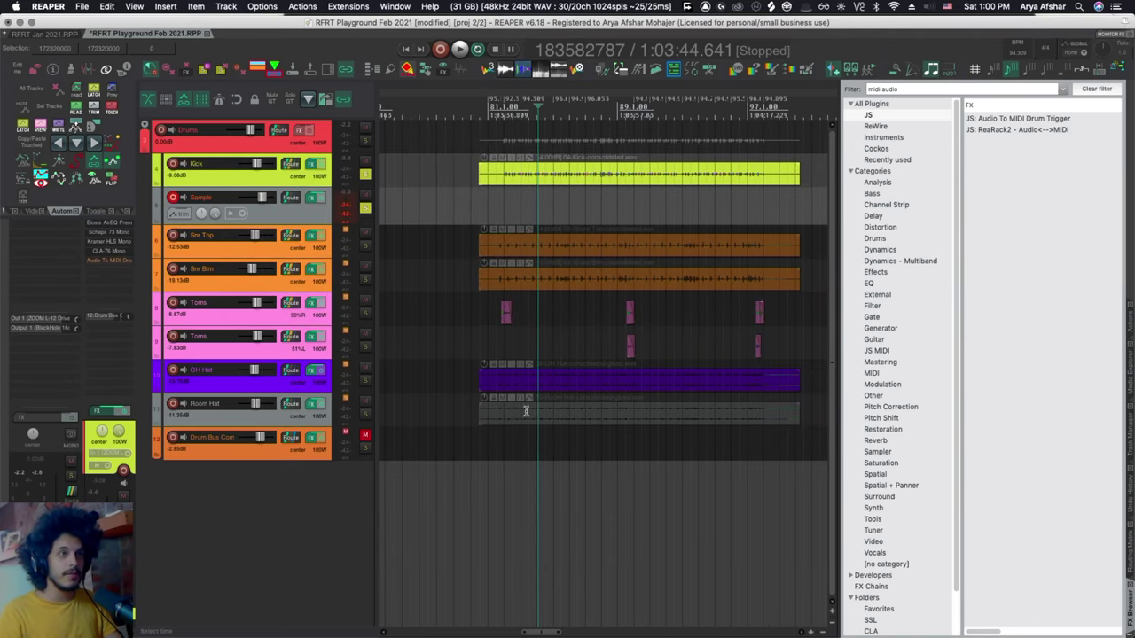
# Step: Play a short stretch of the drum tracks from a chosen point
pyautogui.click(502, 203)
pyautogui.click(517, 202)
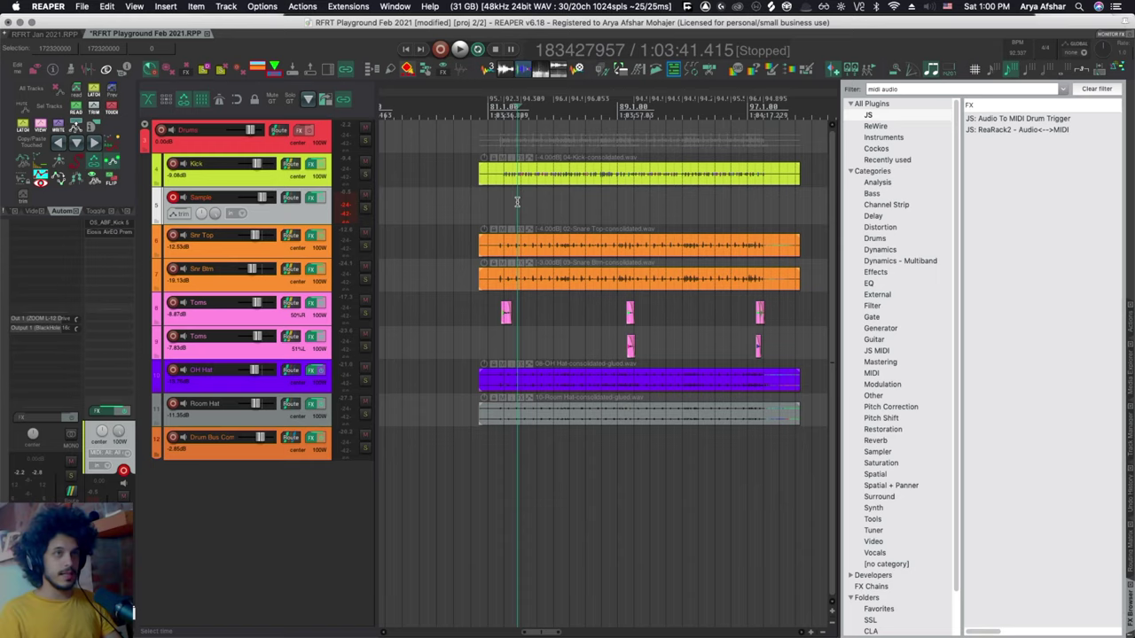
pyautogui.press('space')
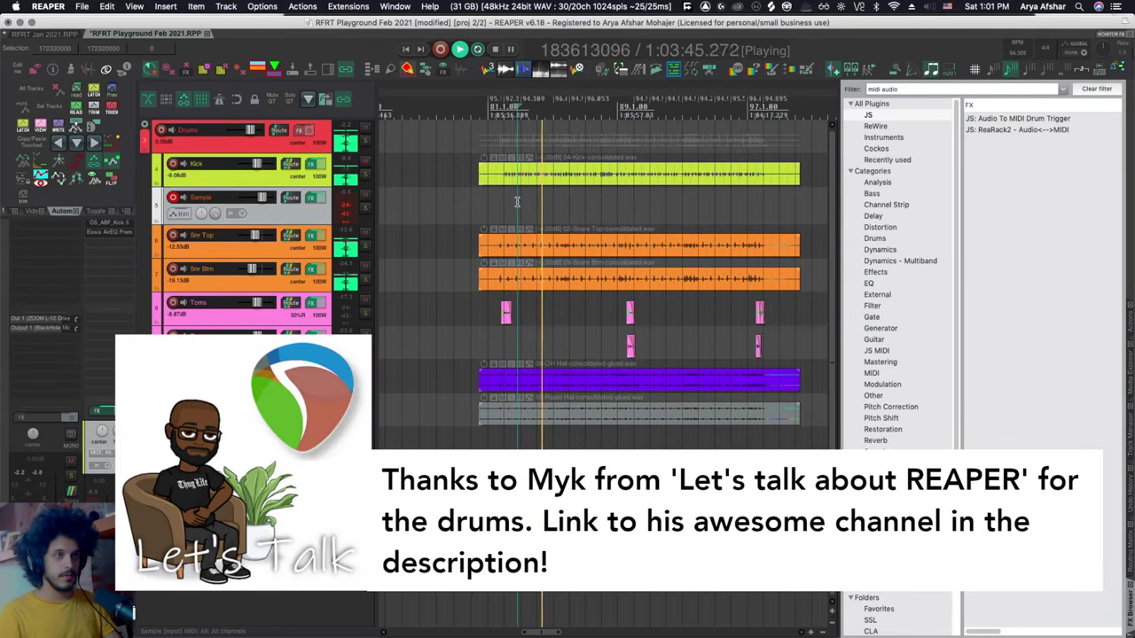
pyautogui.press('space')
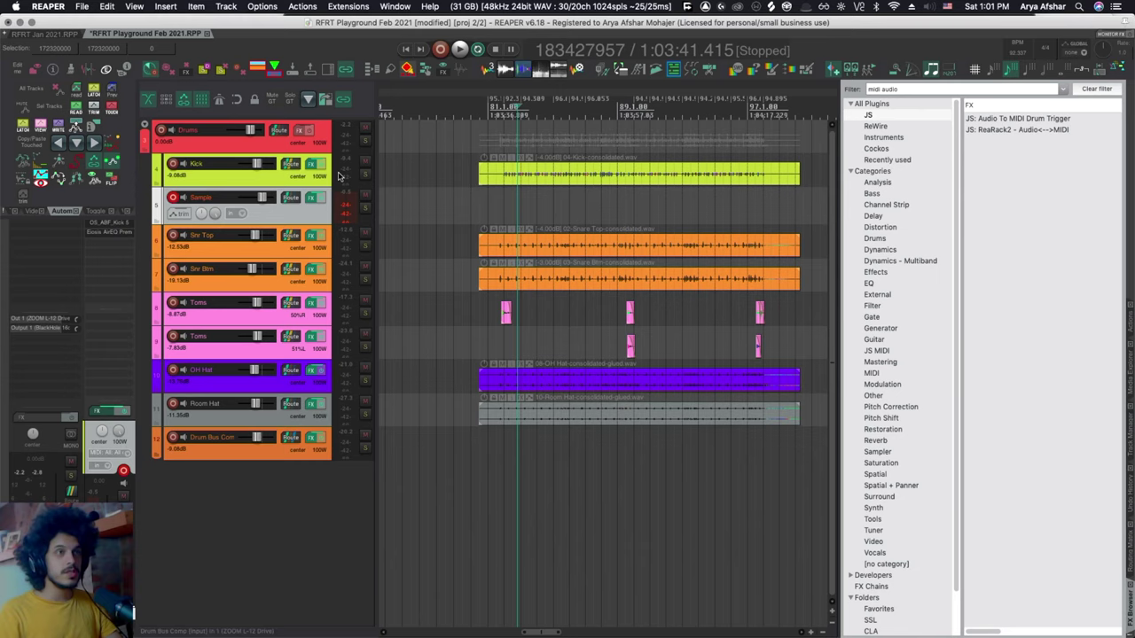
# Step: Solo the Kick track and play it on its own
pyautogui.click(364, 174)
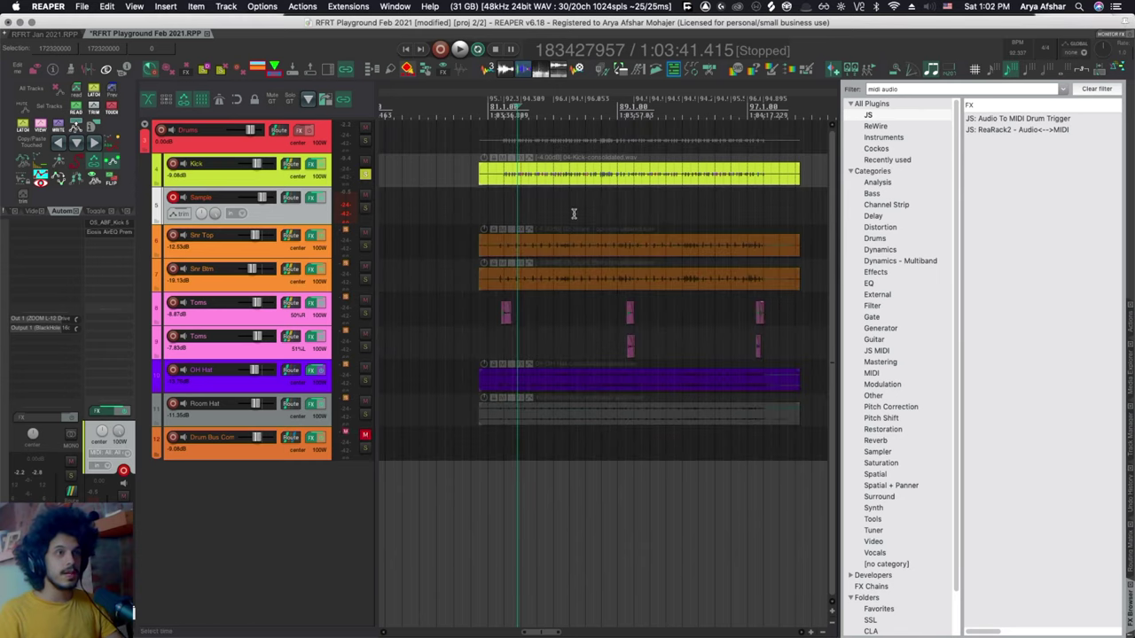
pyautogui.press('space')
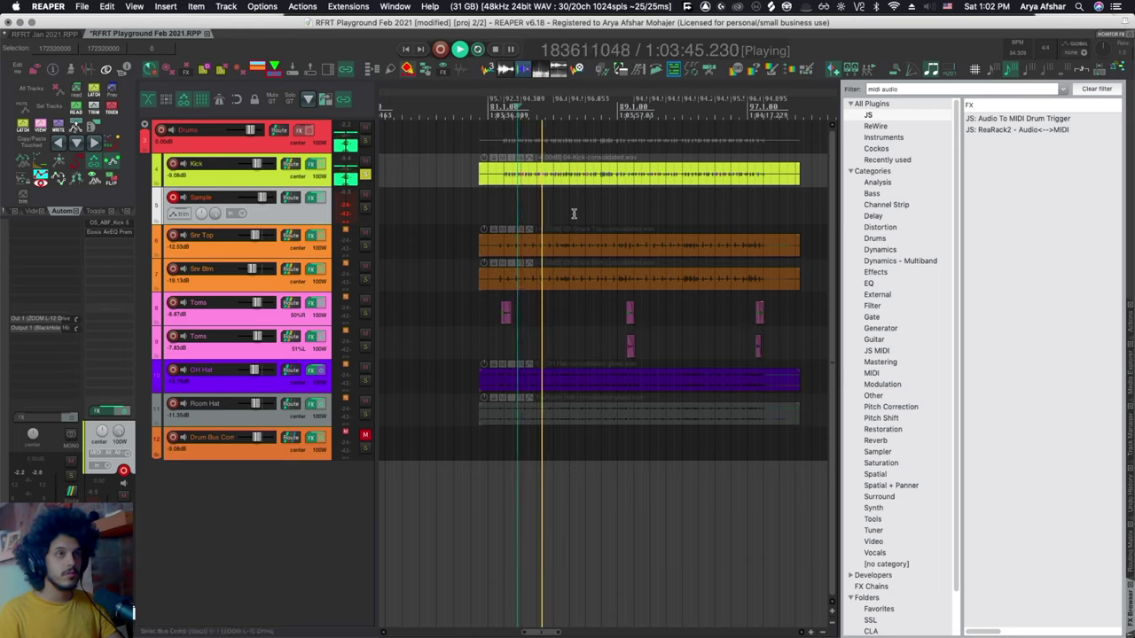
pyautogui.press('space')
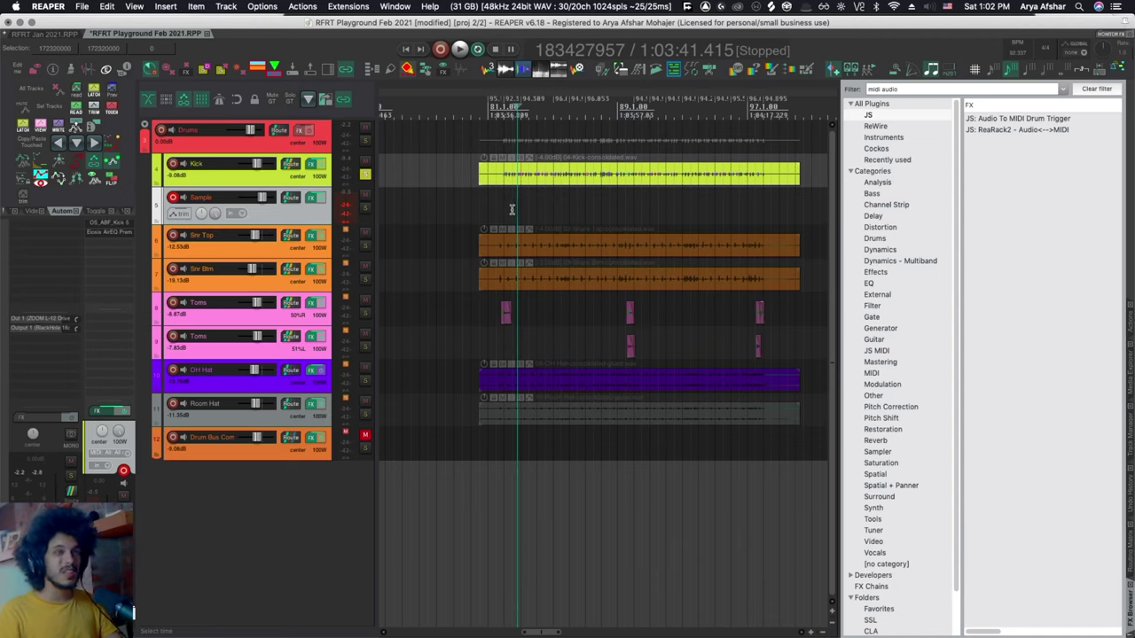
pyautogui.press('super+a')
pyautogui.click(310, 198)
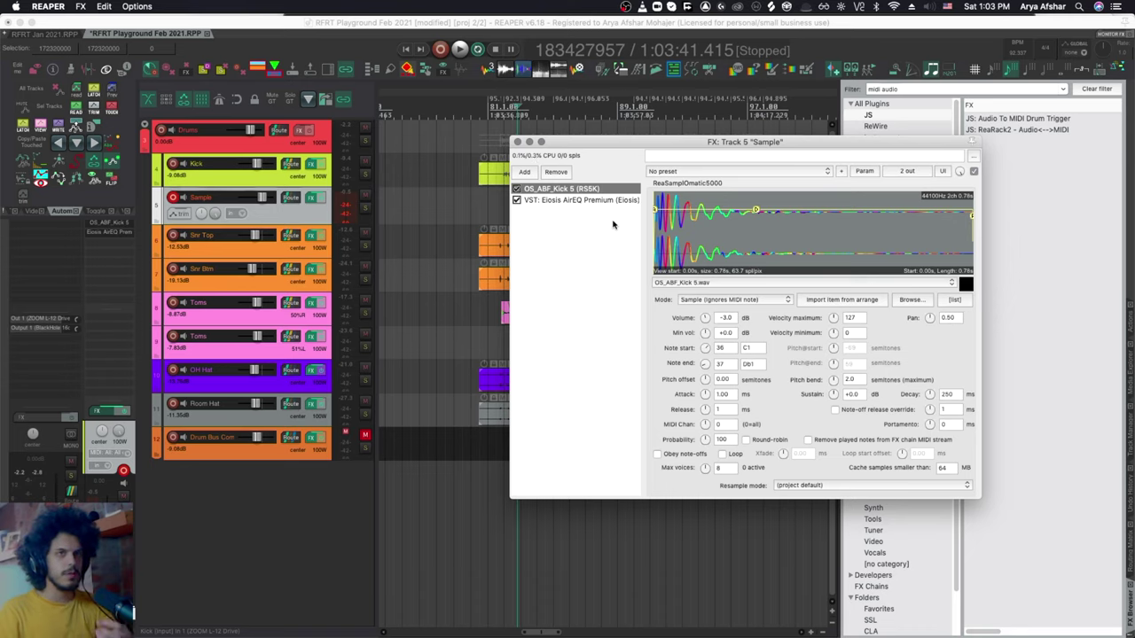
pyautogui.click(530, 143)
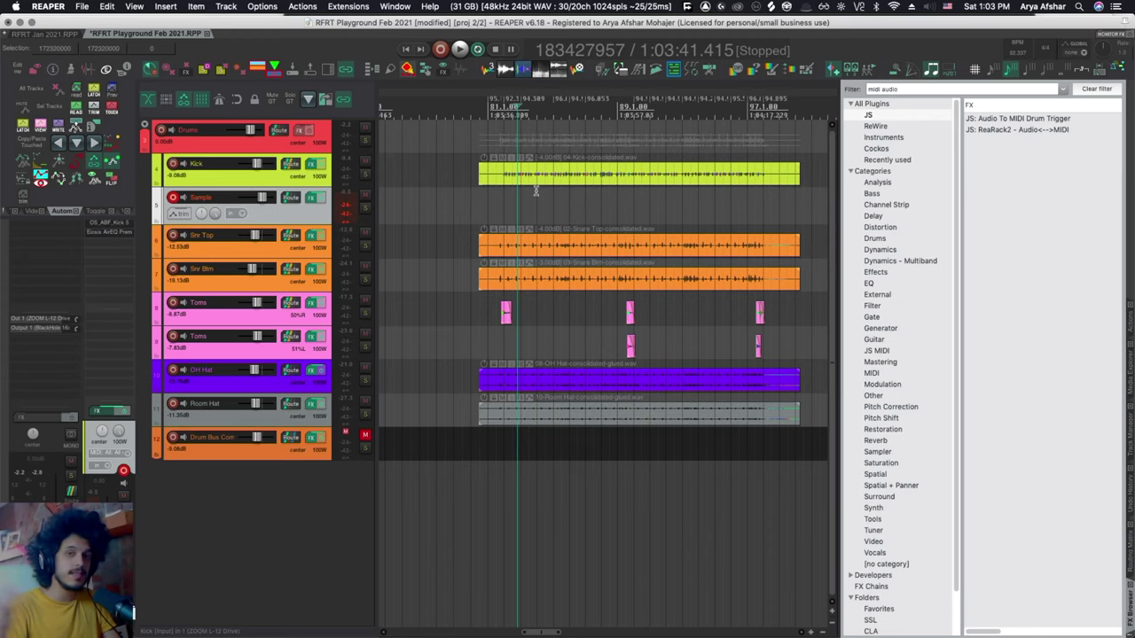
# Step: Enable the Kick's JS: Audio To MIDI Drum Trigger with MIDI note 36, channel 1, and play
pyautogui.scroll(5, 534, 189)
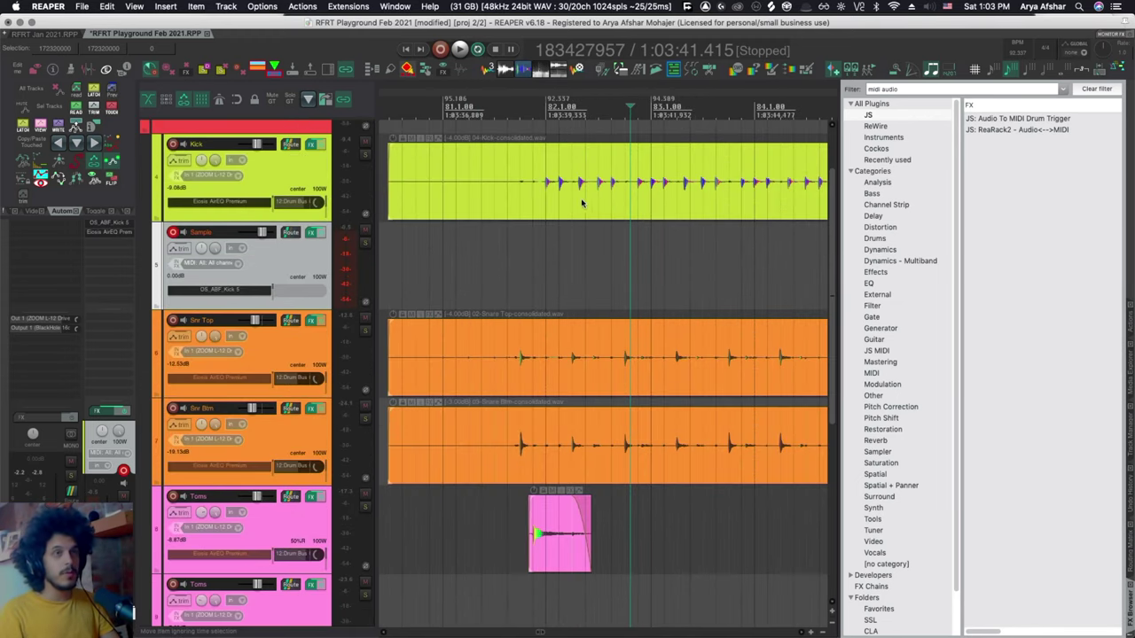
pyautogui.click(310, 144)
pyautogui.click(436, 234)
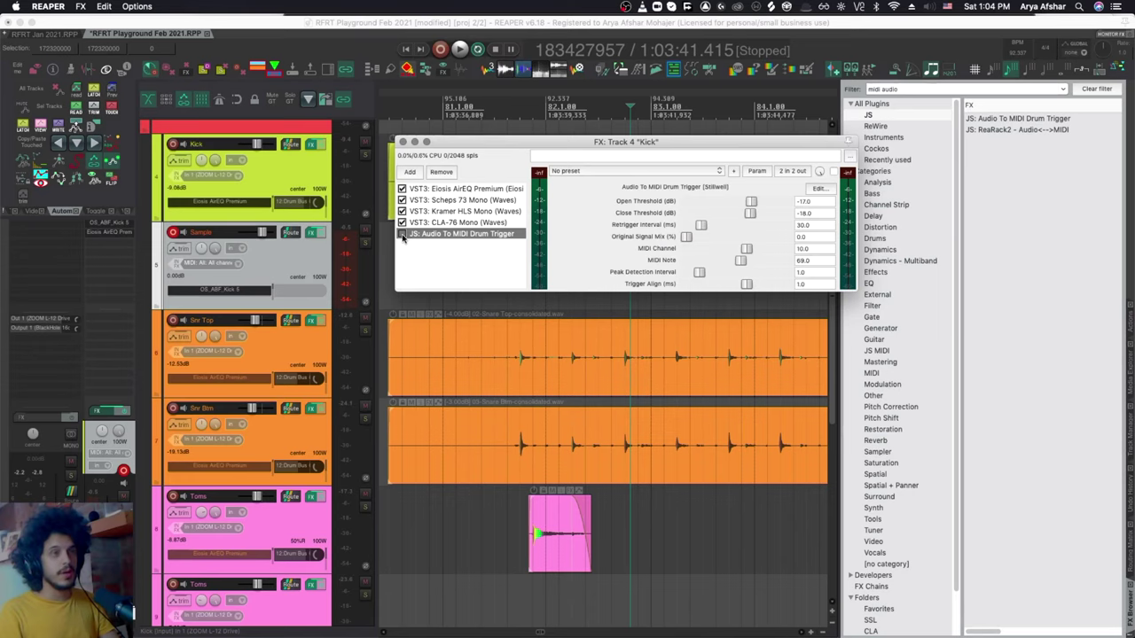
pyautogui.click(402, 235)
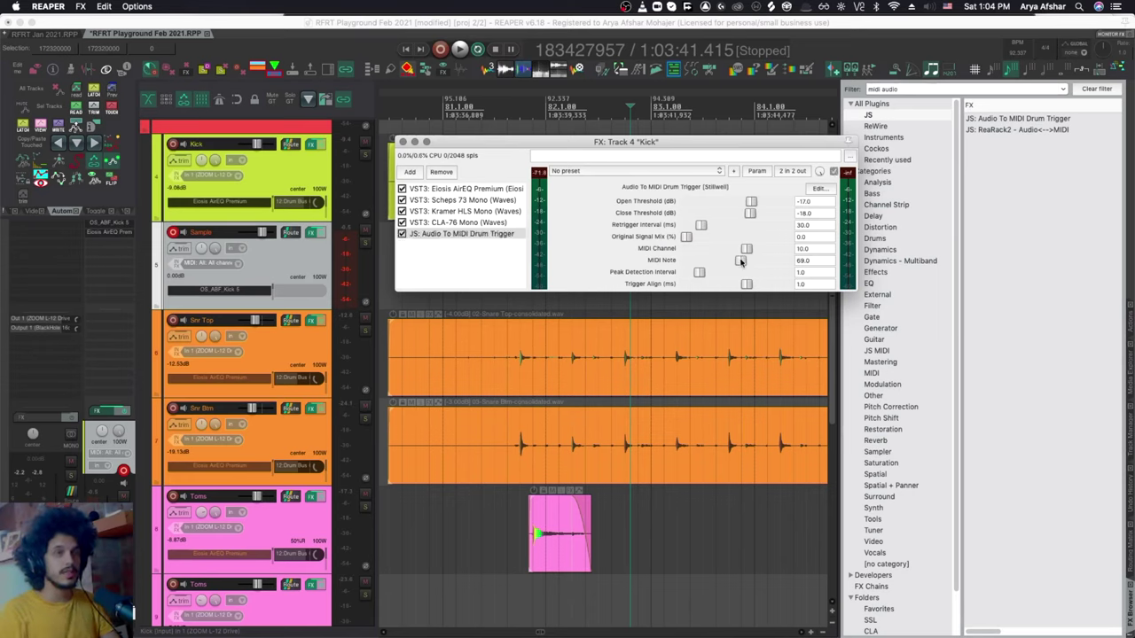
pyautogui.moveTo(740, 262); pyautogui.dragTo(721, 262)
pyautogui.moveTo(745, 249); pyautogui.dragTo(685, 250)
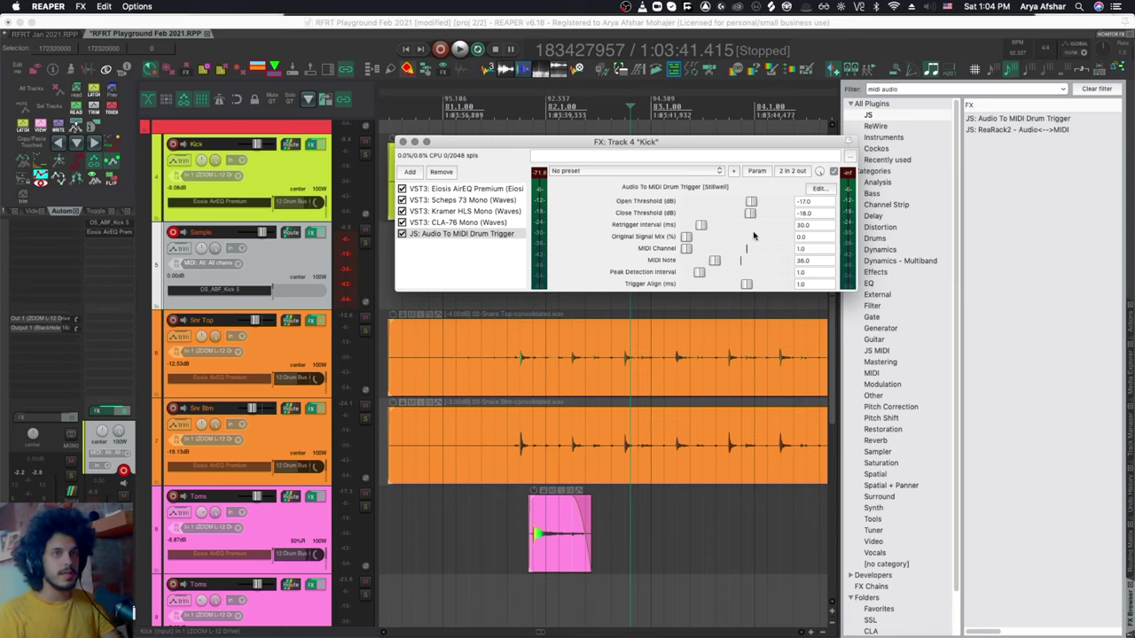
pyautogui.press('space')
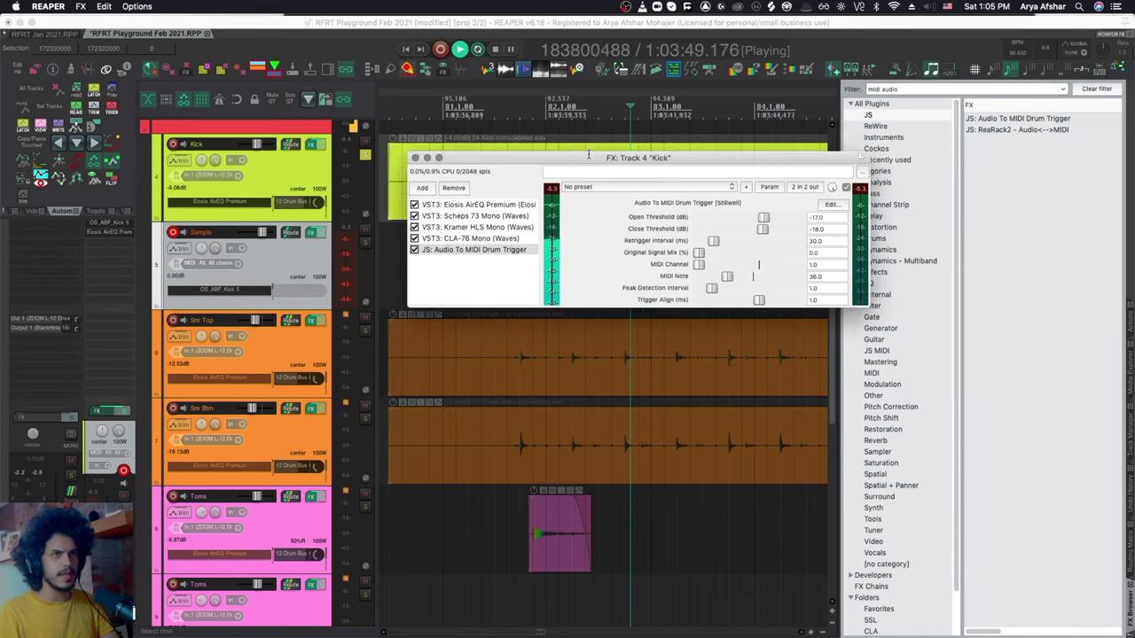
# Step: Set the Kick-to-Sample send's audio channel to None so it carries MIDI only
pyautogui.press('space')
pyautogui.click(292, 234)
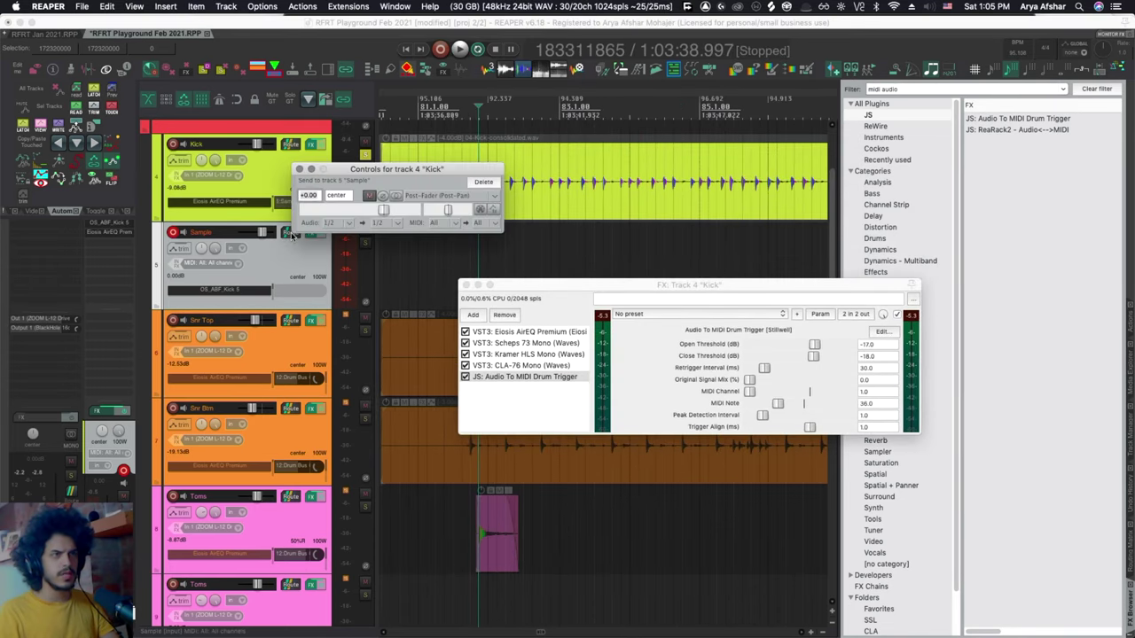
pyautogui.click(335, 222)
pyautogui.click(347, 233)
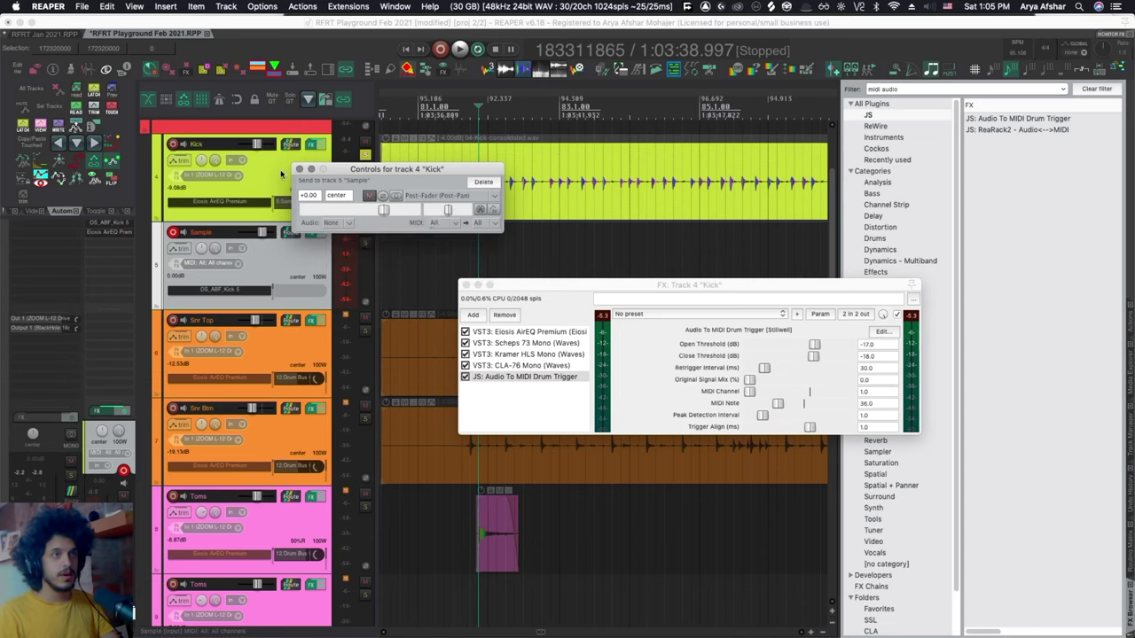
pyautogui.click(310, 169)
# Step: Play the layered sub kick, then compare it with the drum trigger bypassed
pyautogui.press('space')
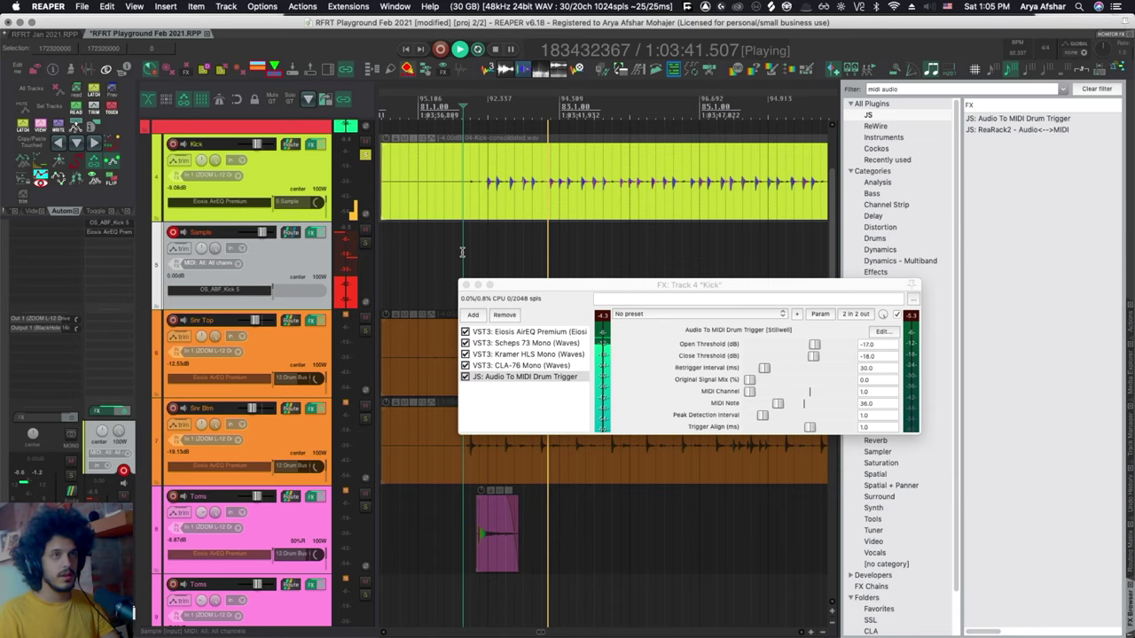
pyautogui.press('space')
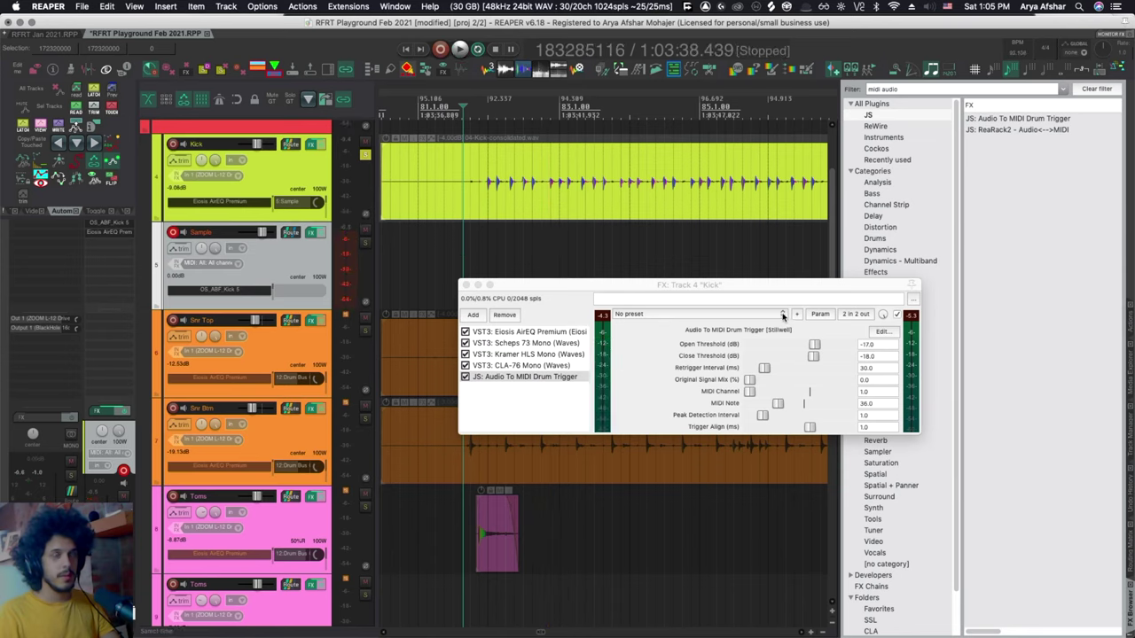
pyautogui.click(465, 377)
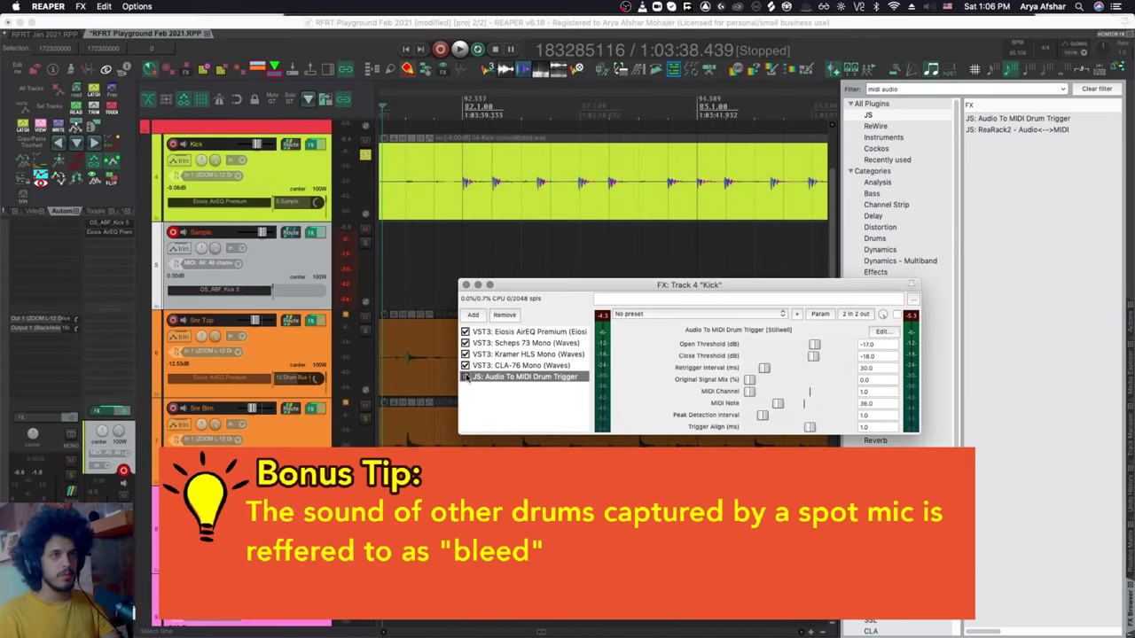
pyautogui.press('space')
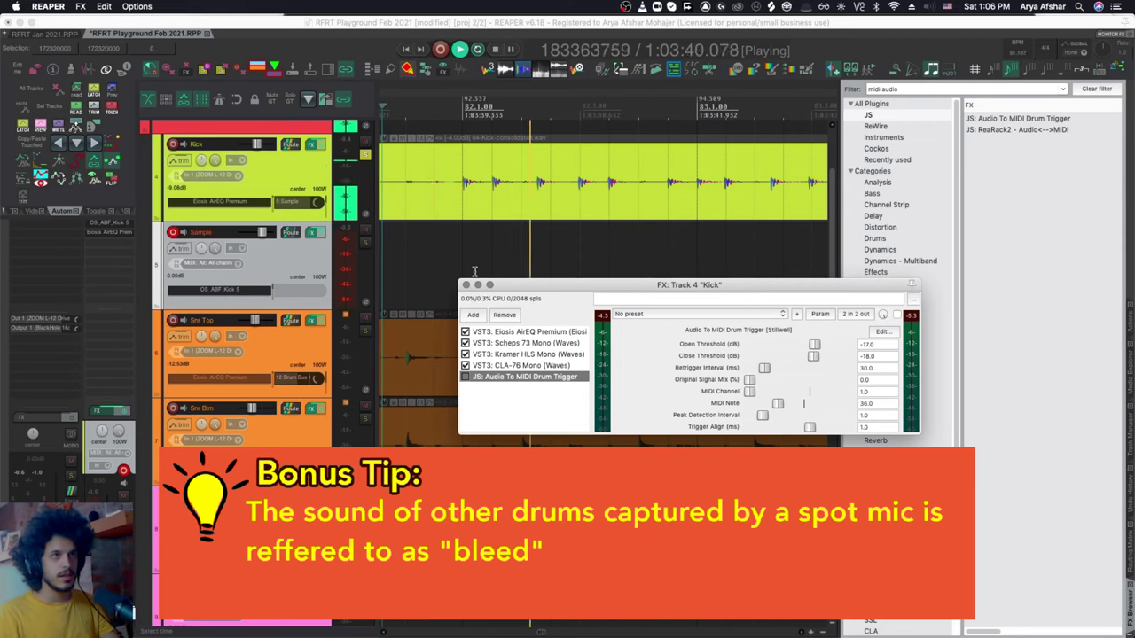
pyautogui.press('space')
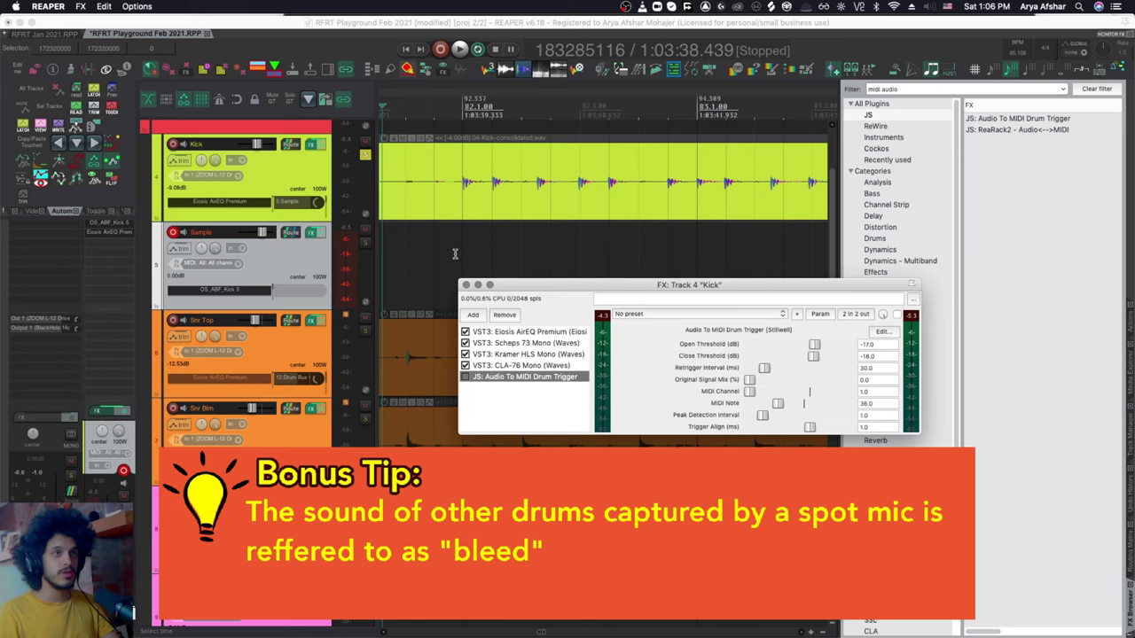
# Step: Play a short time selection of the kick, then clear the selection
pyautogui.hscroll(-3, 507, 123)
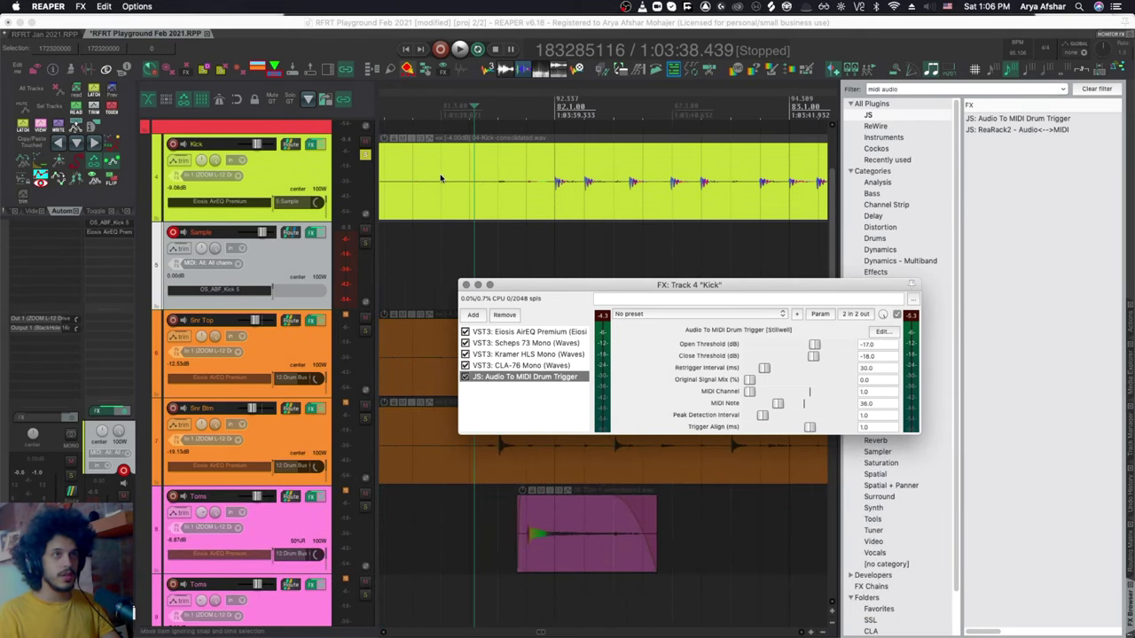
pyautogui.moveTo(481, 116); pyautogui.dragTo(546, 116)
pyautogui.press('space')
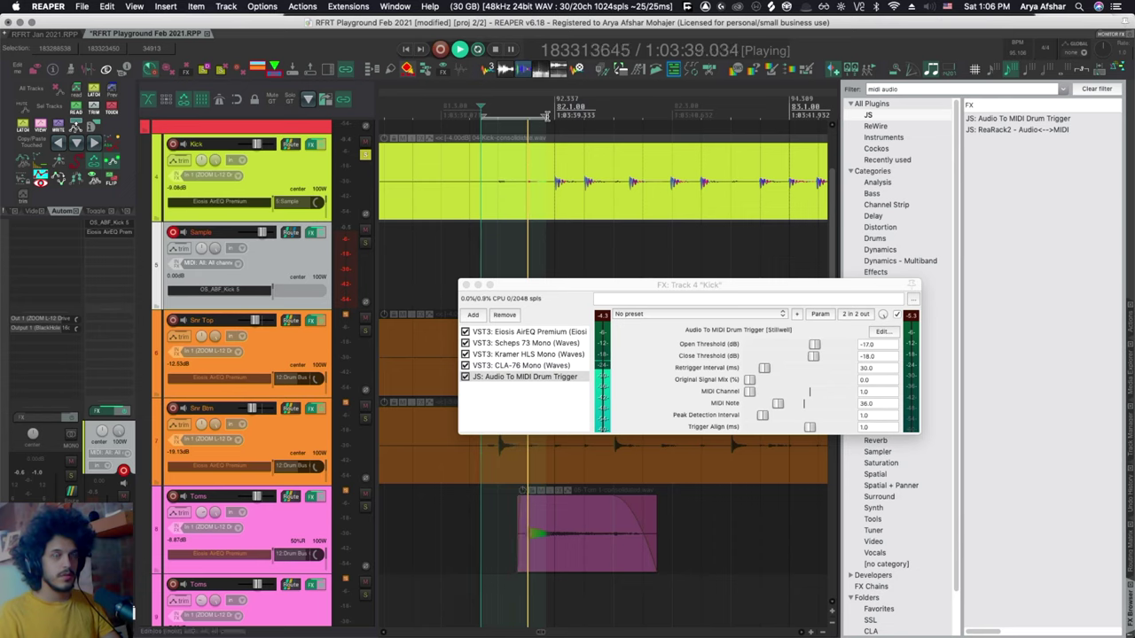
pyautogui.press('Escape')
pyautogui.press('space')
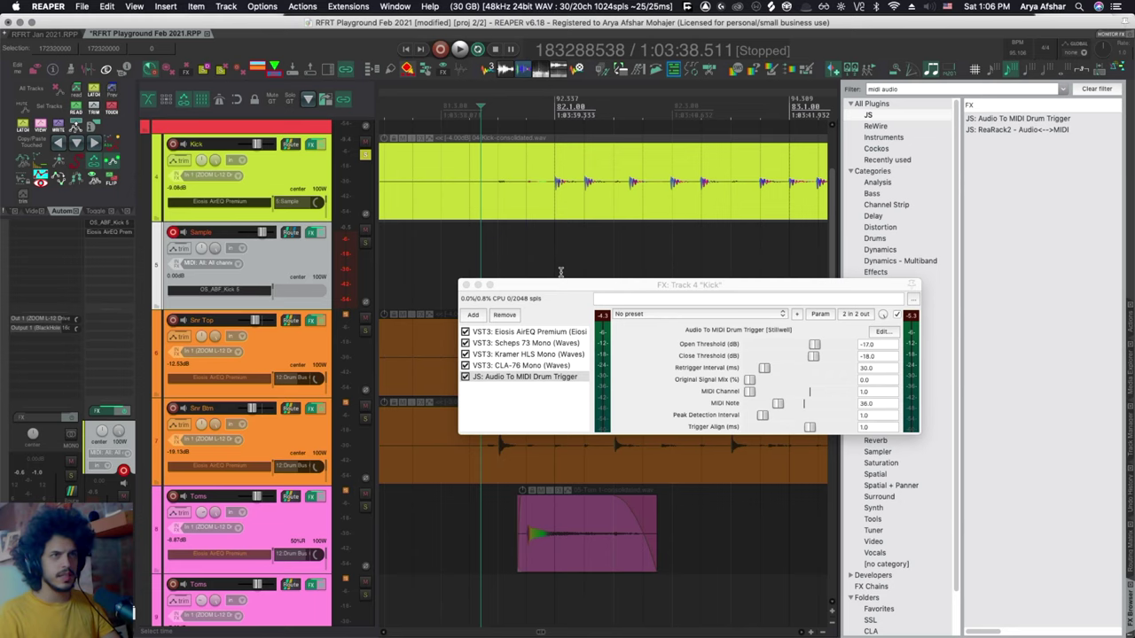
# Step: Raise the trigger's Close and Open Thresholds to -8.0 dB and audition the result
pyautogui.moveTo(813, 356); pyautogui.dragTo(823, 358)
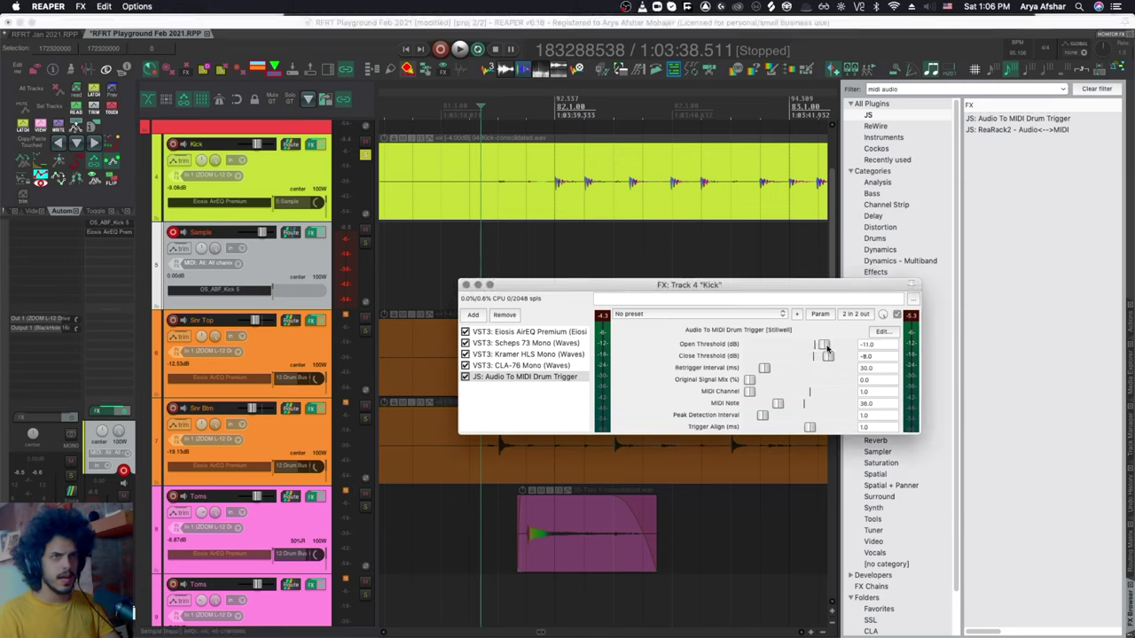
pyautogui.moveTo(827, 348); pyautogui.dragTo(832, 350)
pyautogui.press('space')
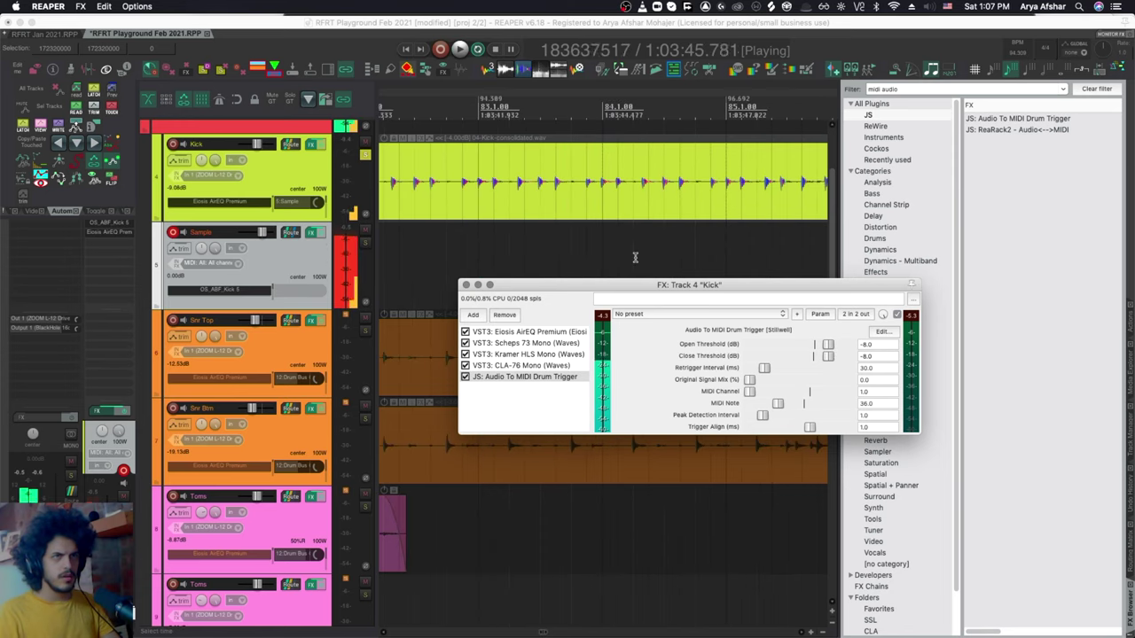
pyautogui.press('space')
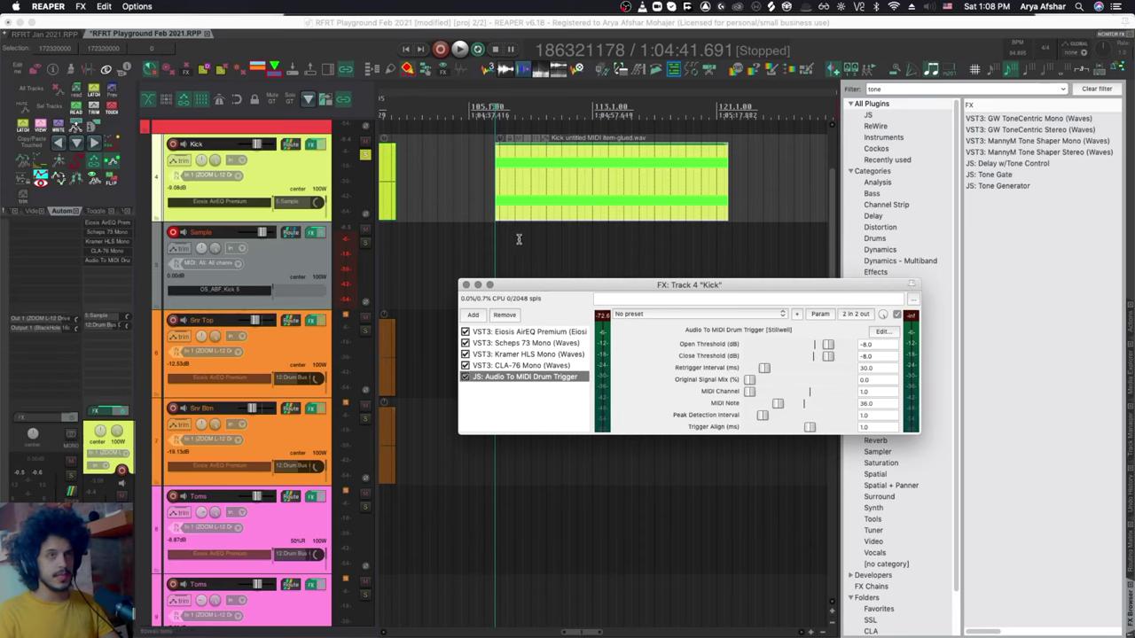
# Step: During playback, set the Open Threshold to -10.0 dB and Retrigger Interval to 148.7 ms
pyautogui.click(519, 239)
pyautogui.press('space')
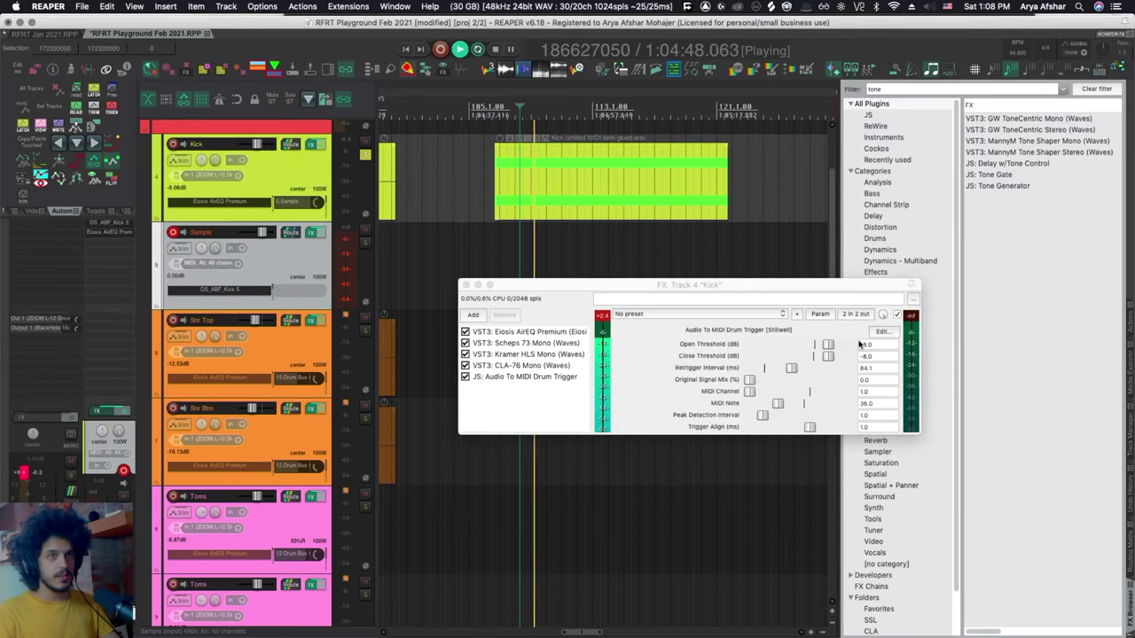
pyautogui.moveTo(831, 344); pyautogui.dragTo(829, 346)
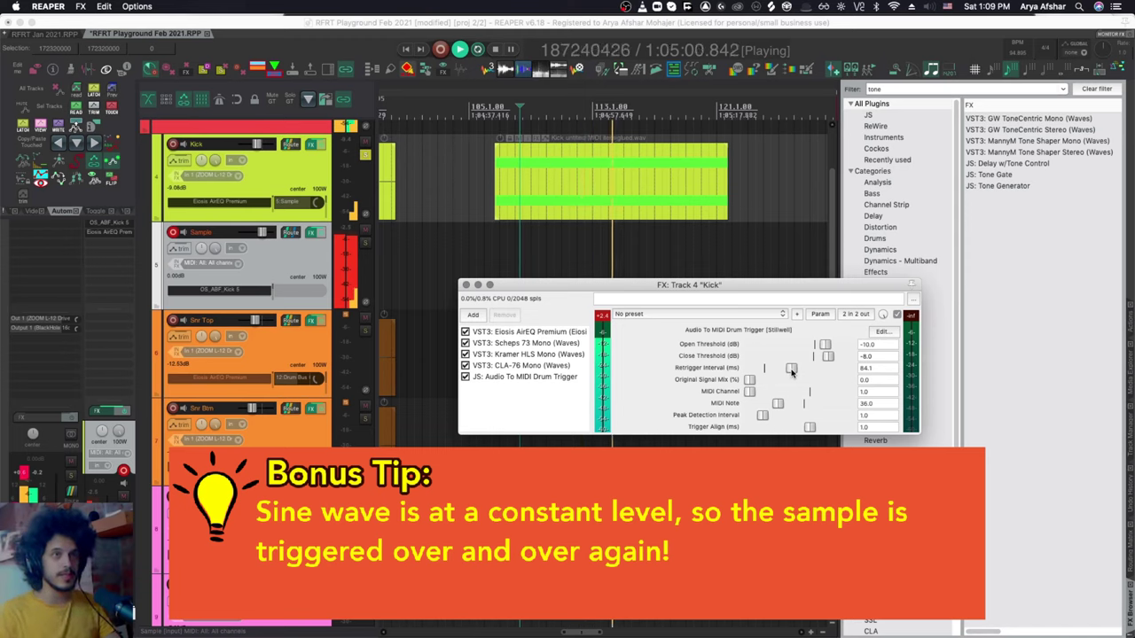
pyautogui.moveTo(792, 372); pyautogui.dragTo(823, 373)
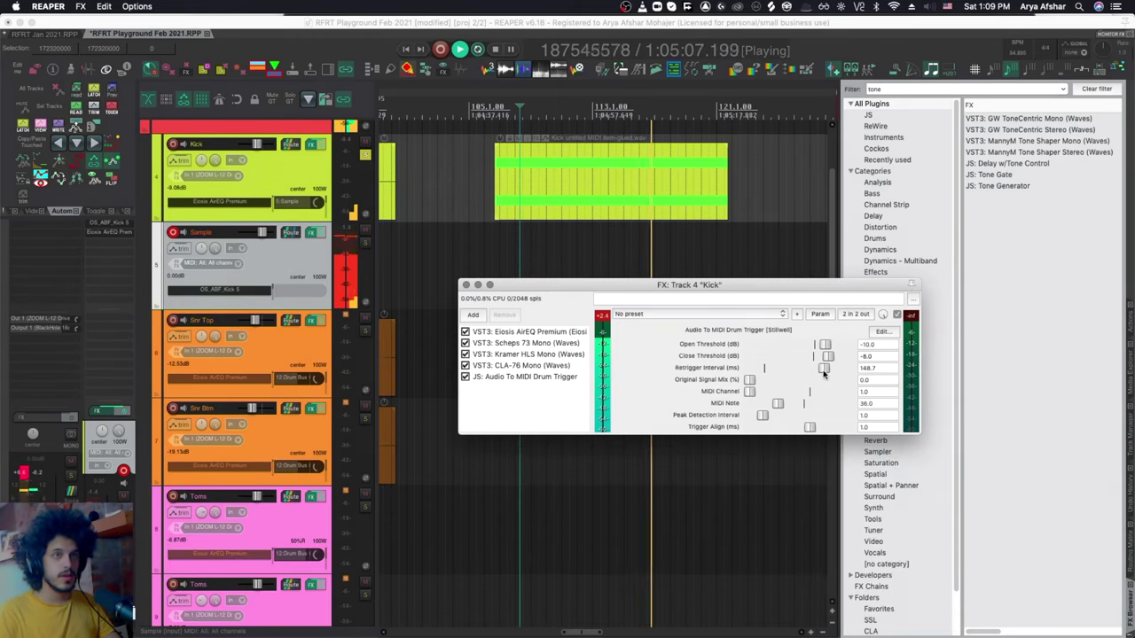
pyautogui.press('space')
# Step: Shorten the trigger's Retrigger Interval to 75.7 ms
pyautogui.hscroll(-5, 600, 245)
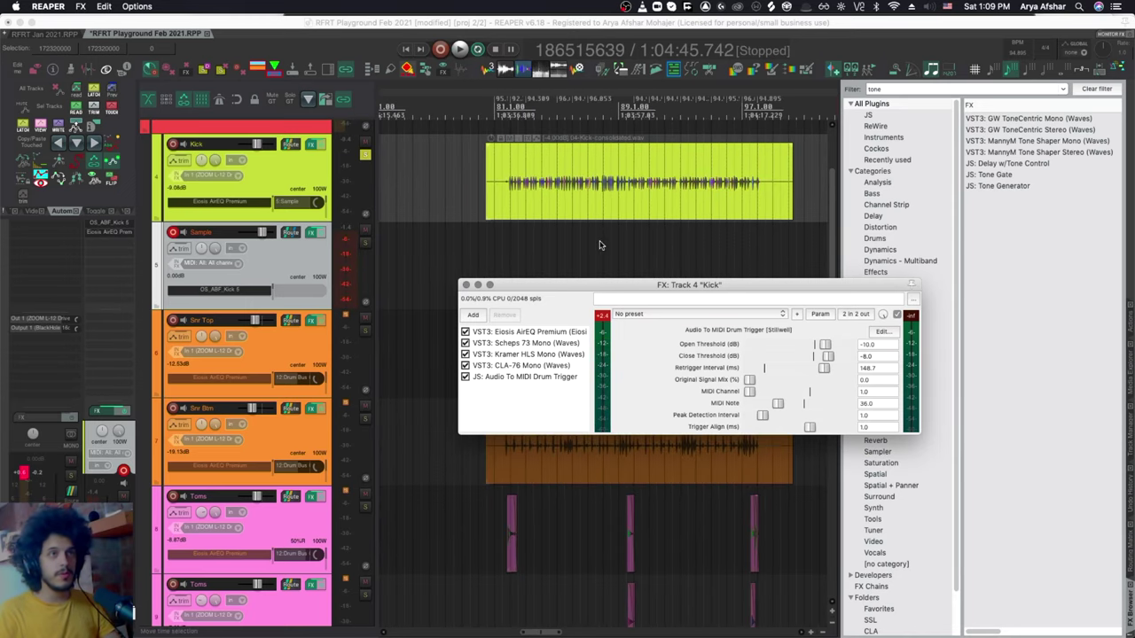
pyautogui.scroll(6, 599, 244)
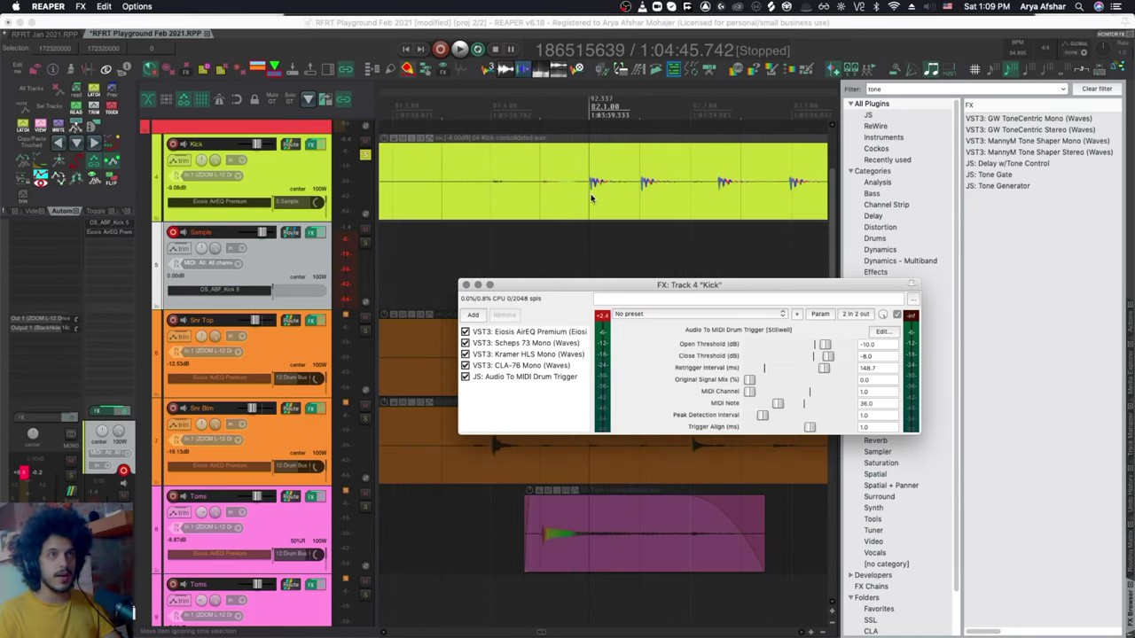
pyautogui.scroll(-3, 593, 243)
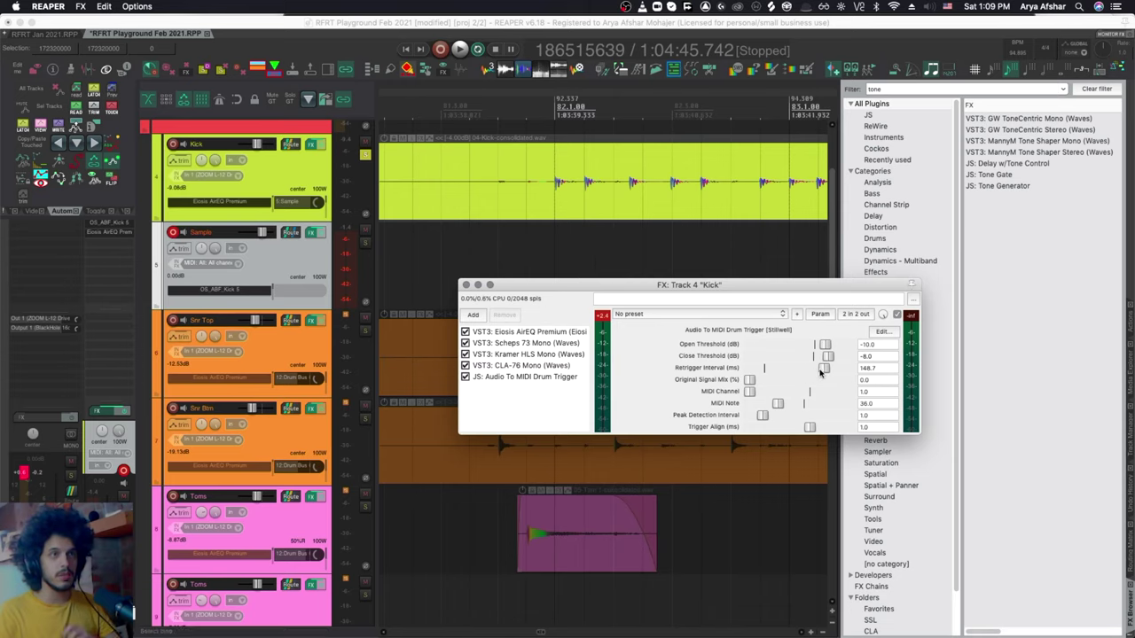
pyautogui.moveTo(824, 368); pyautogui.dragTo(786, 371)
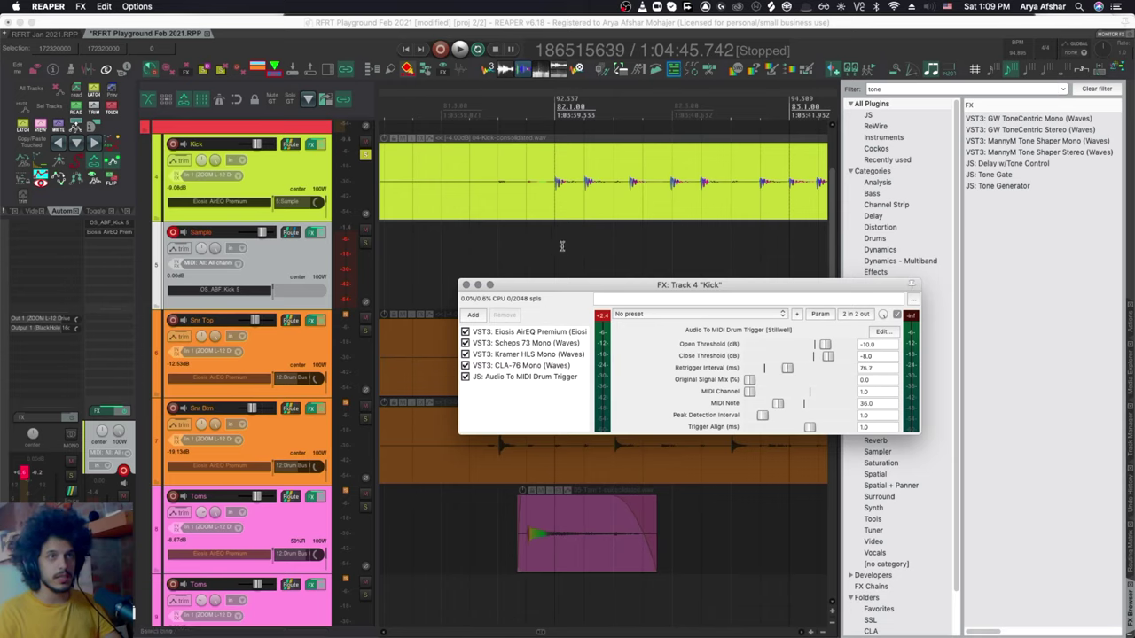
pyautogui.click(540, 105)
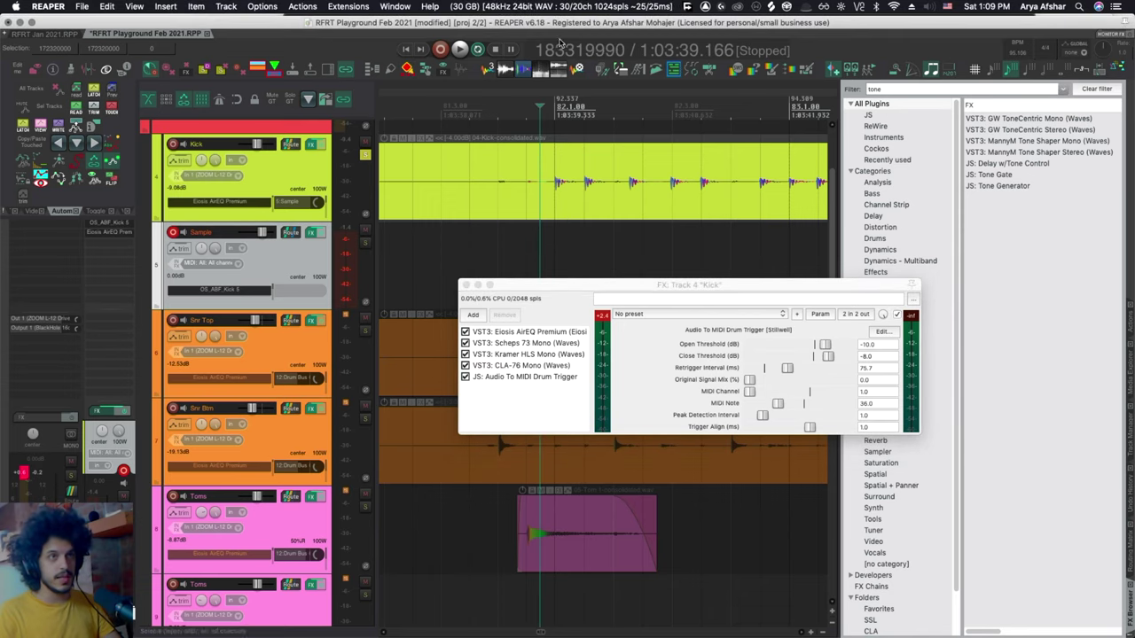
# Step: Compute 60000/92 for the beat length, set Retrigger Interval to 98.0 ms, and audition
pyautogui.hotkey('alt', 'space')
pyautogui.write('6000')
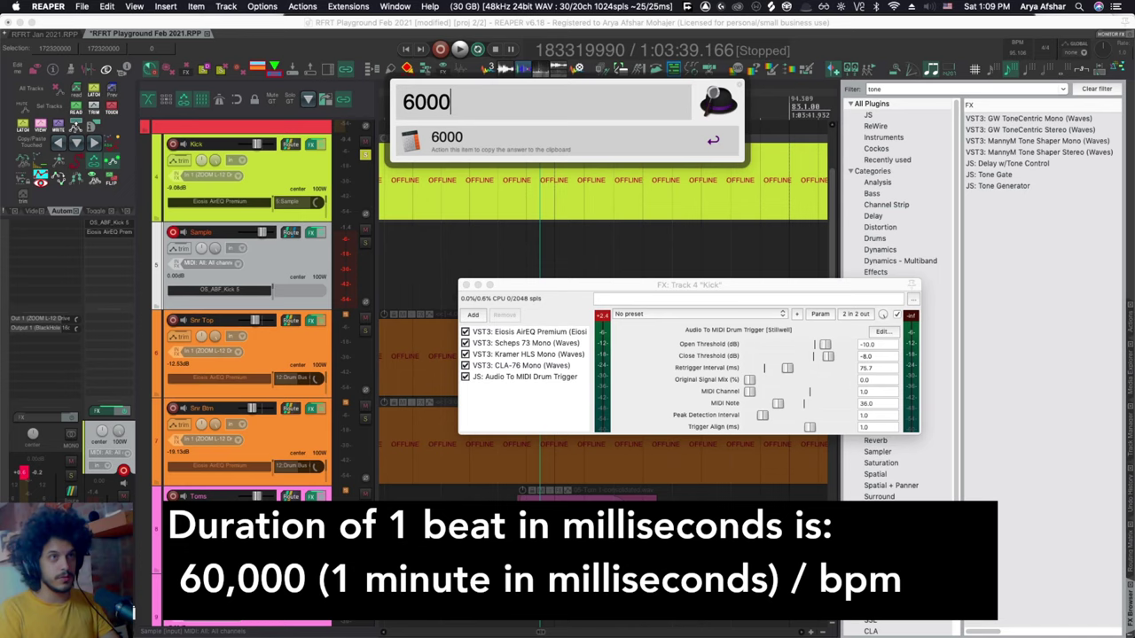
pyautogui.write('0/92')
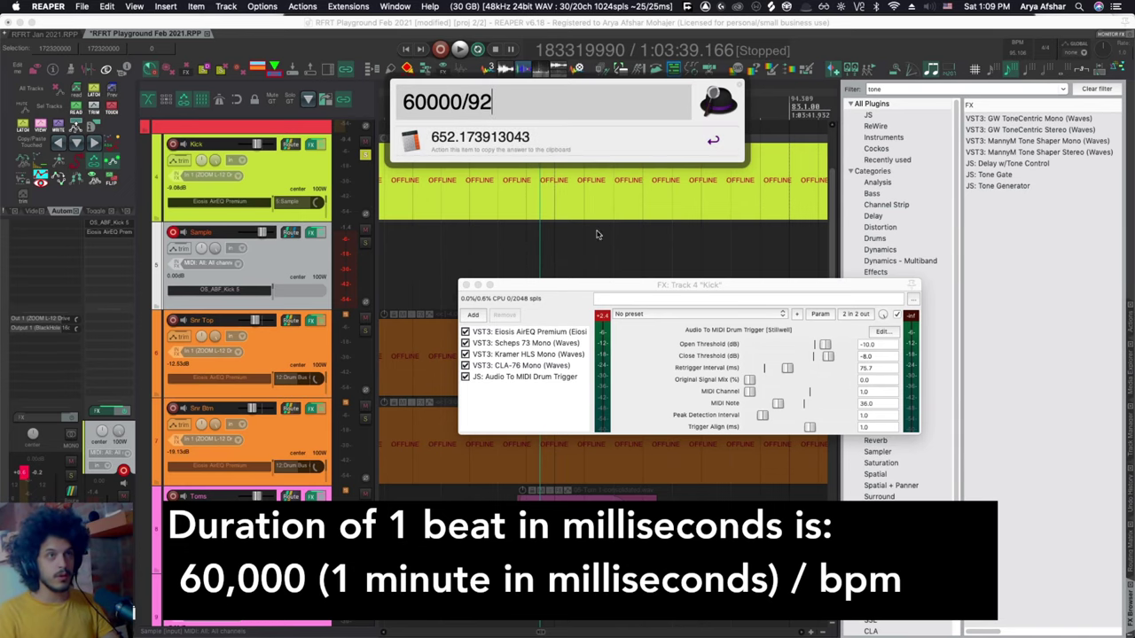
pyautogui.moveTo(786, 367); pyautogui.dragTo(798, 368)
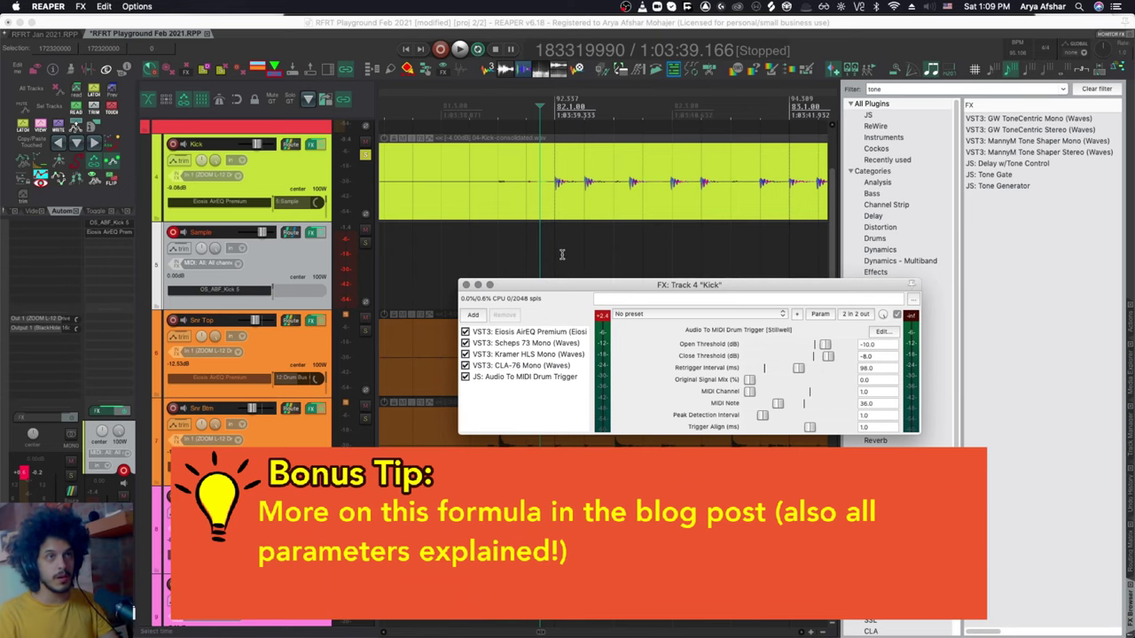
pyautogui.press('space')
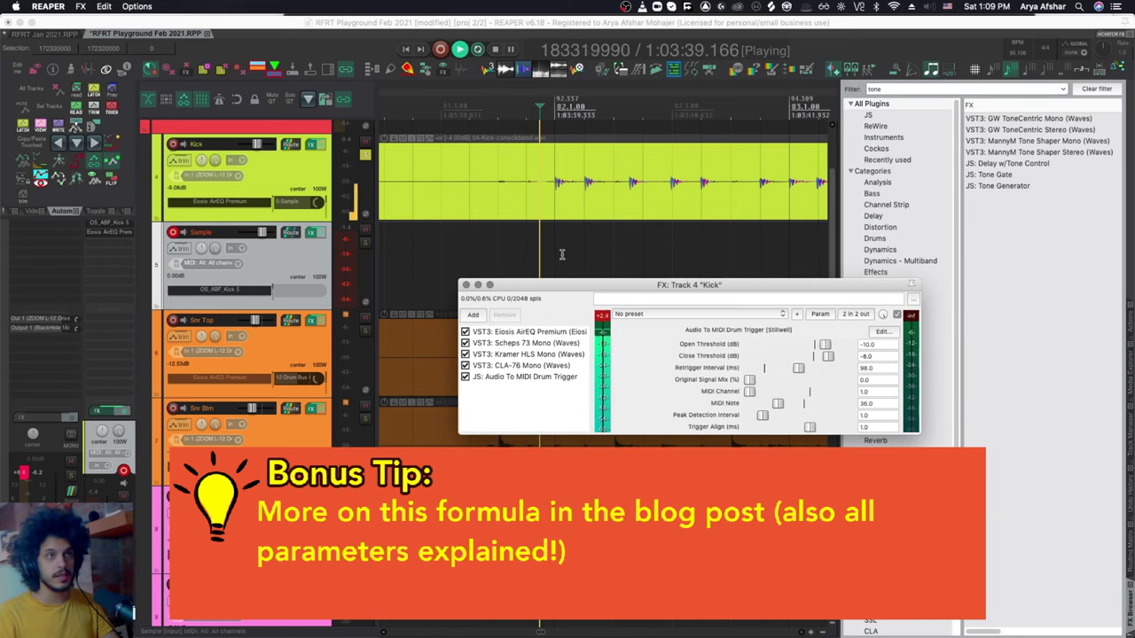
pyautogui.press('space')
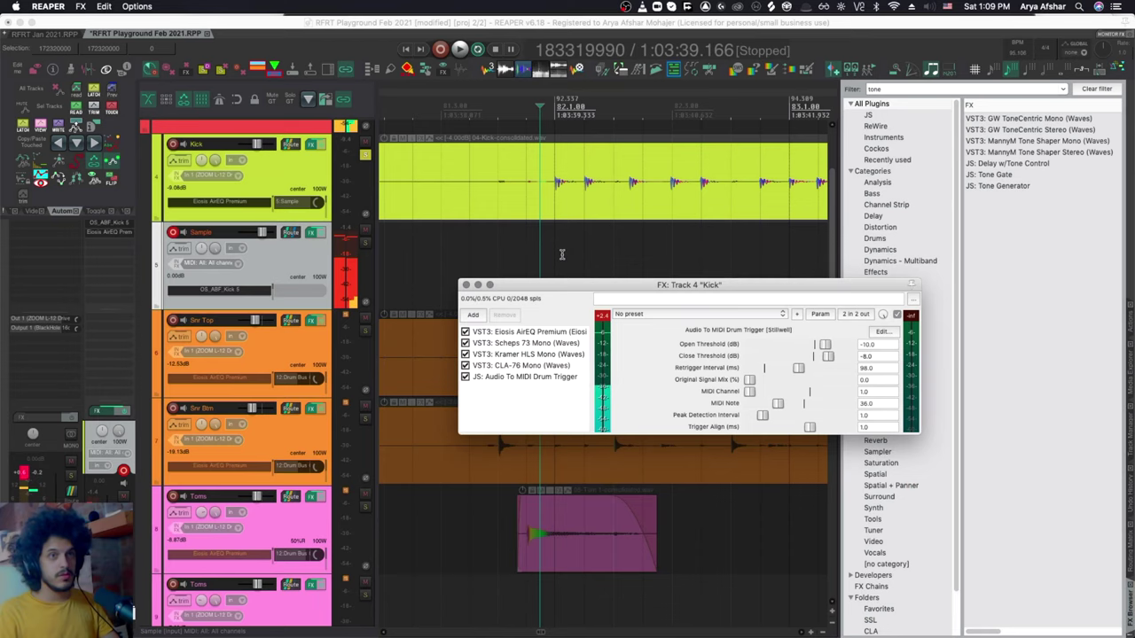
# Step: Set the kick trigger's Original Signal Mix to 100.0
pyautogui.click(531, 248)
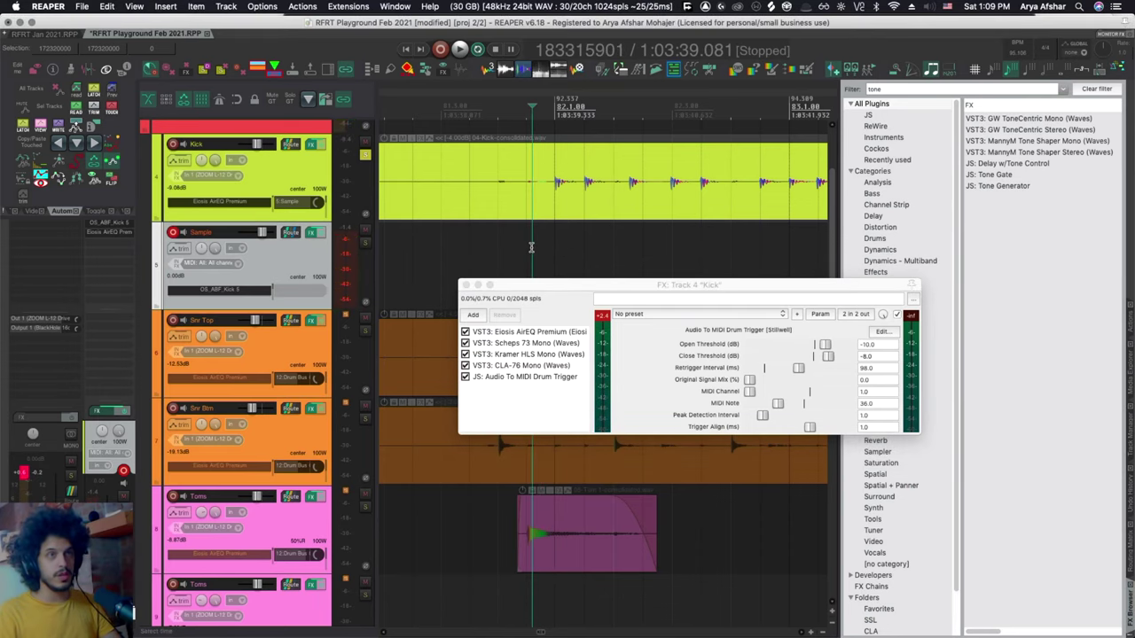
pyautogui.click(747, 384)
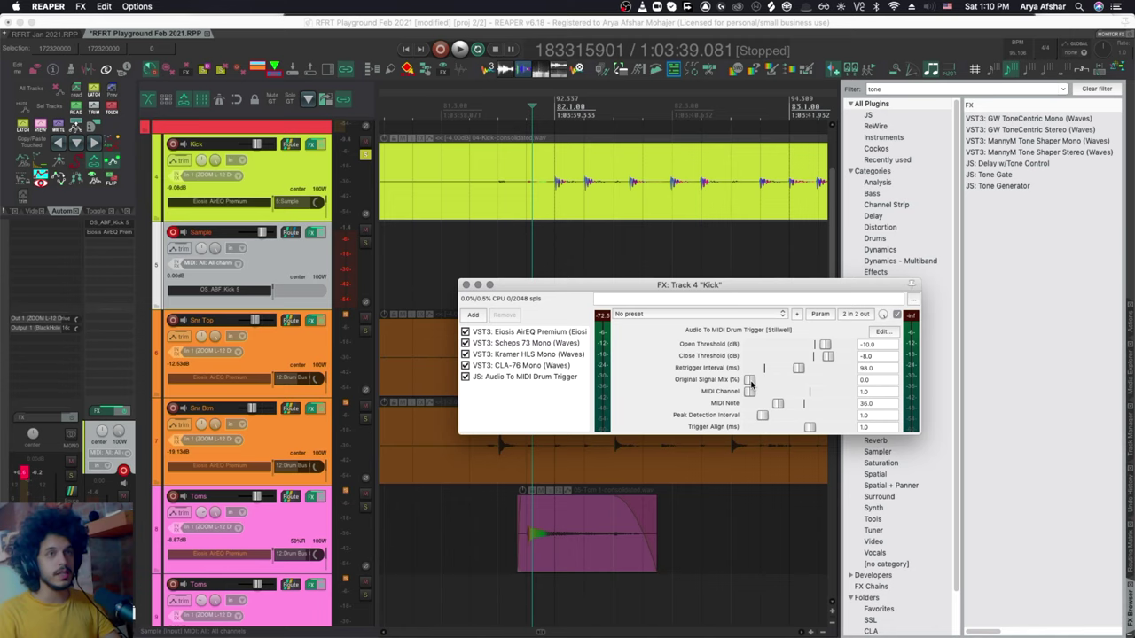
pyautogui.moveTo(751, 383); pyautogui.dragTo(851, 382)
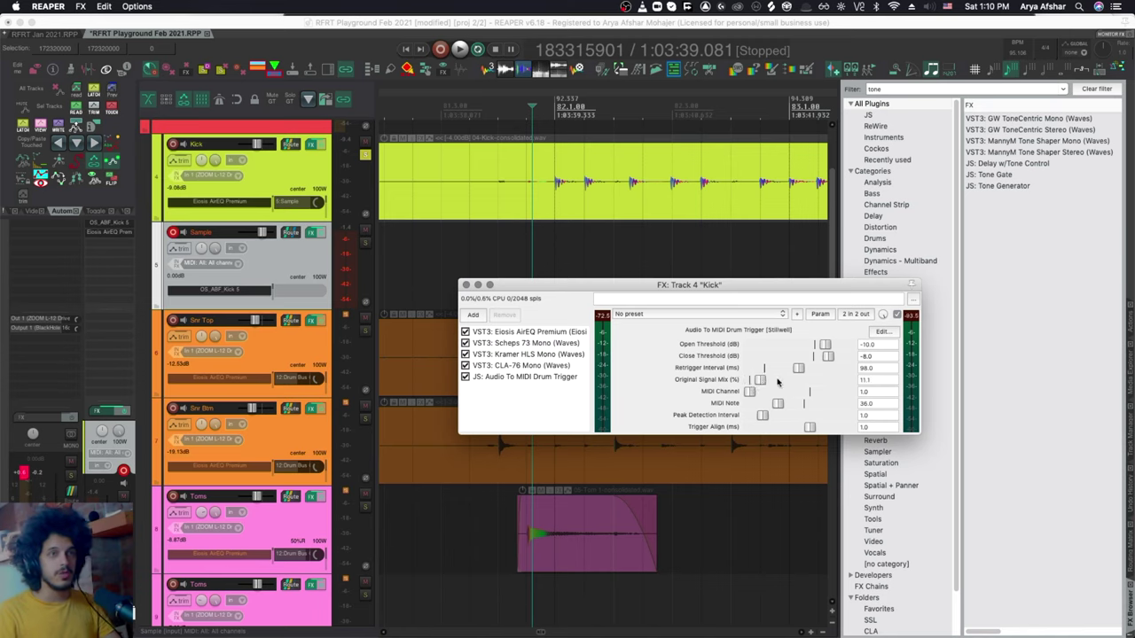
# Step: During playback, raise the Sample track's volume from silence to about -5 dB
pyautogui.click(417, 243)
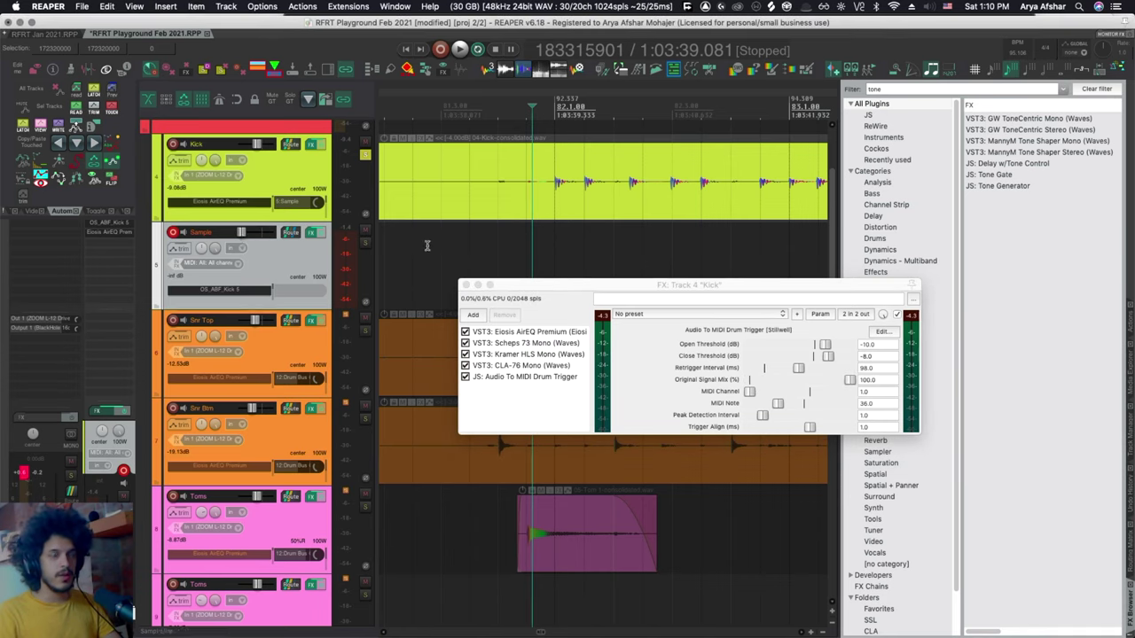
pyautogui.press('space')
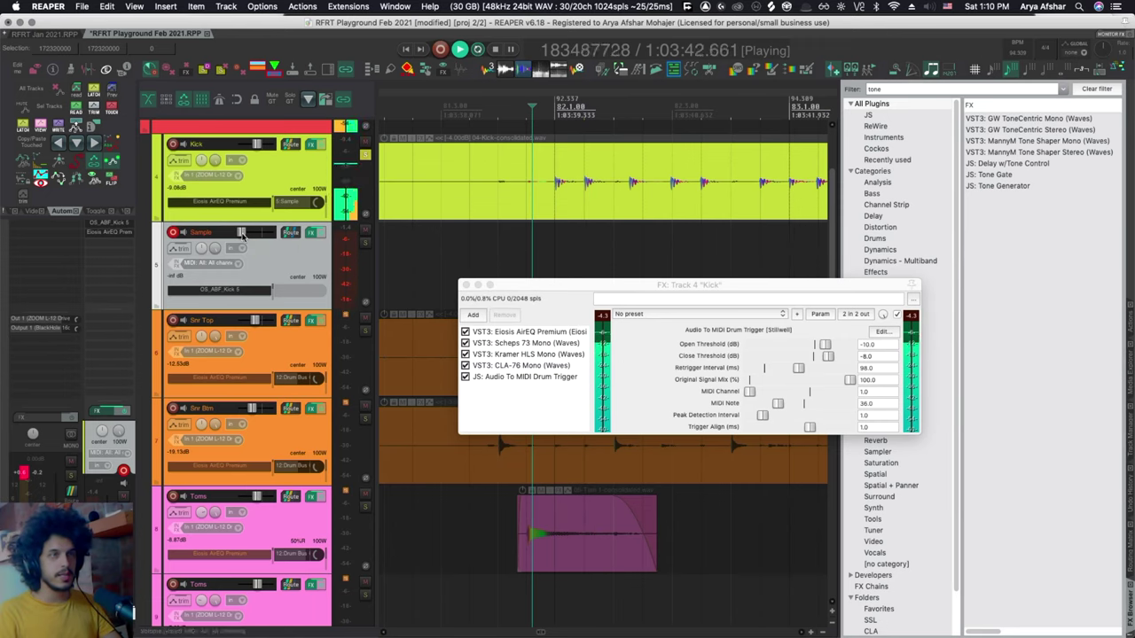
pyautogui.moveTo(242, 235); pyautogui.dragTo(261, 235)
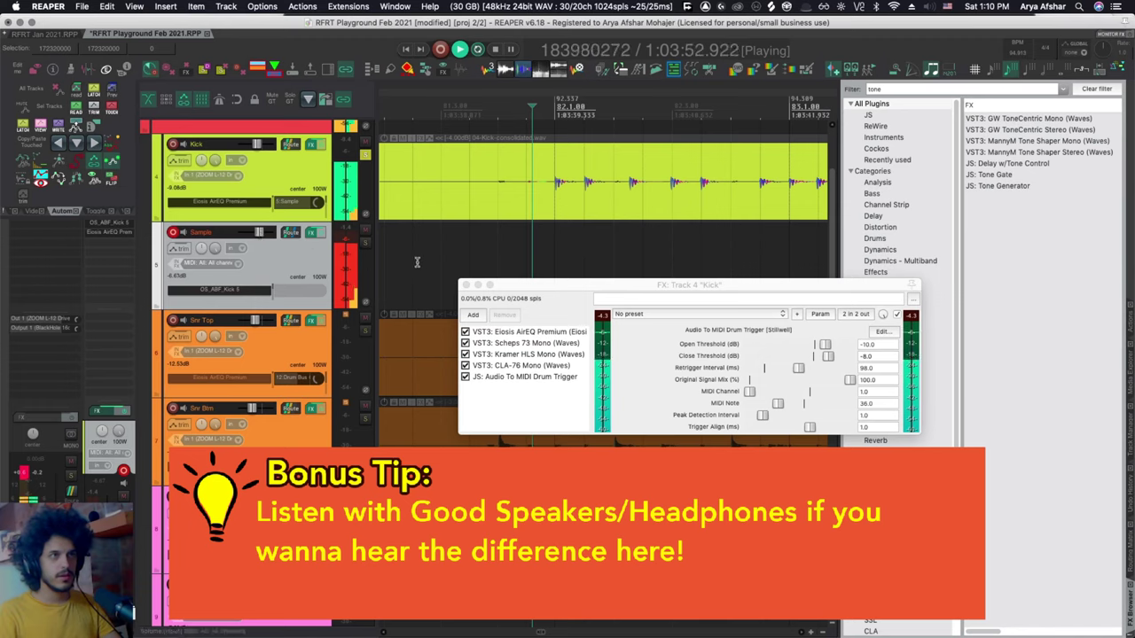
pyautogui.press('space')
pyautogui.scroll(-3, 405, 241)
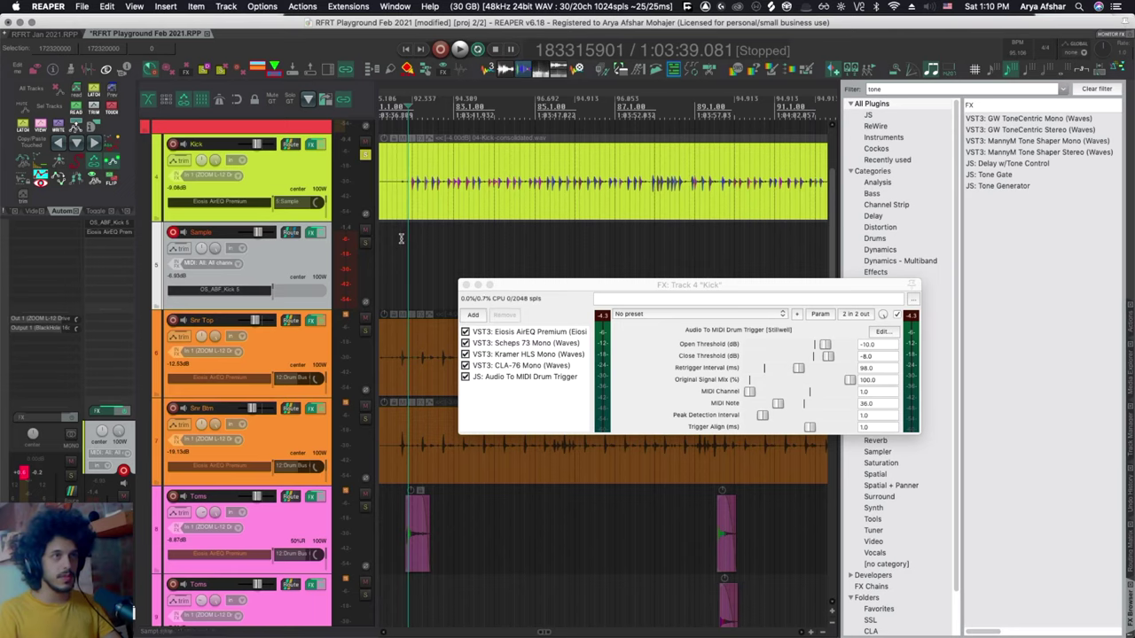
# Step: Compare the layered kick by muting and unmuting the Sample track during playback
pyautogui.press('space')
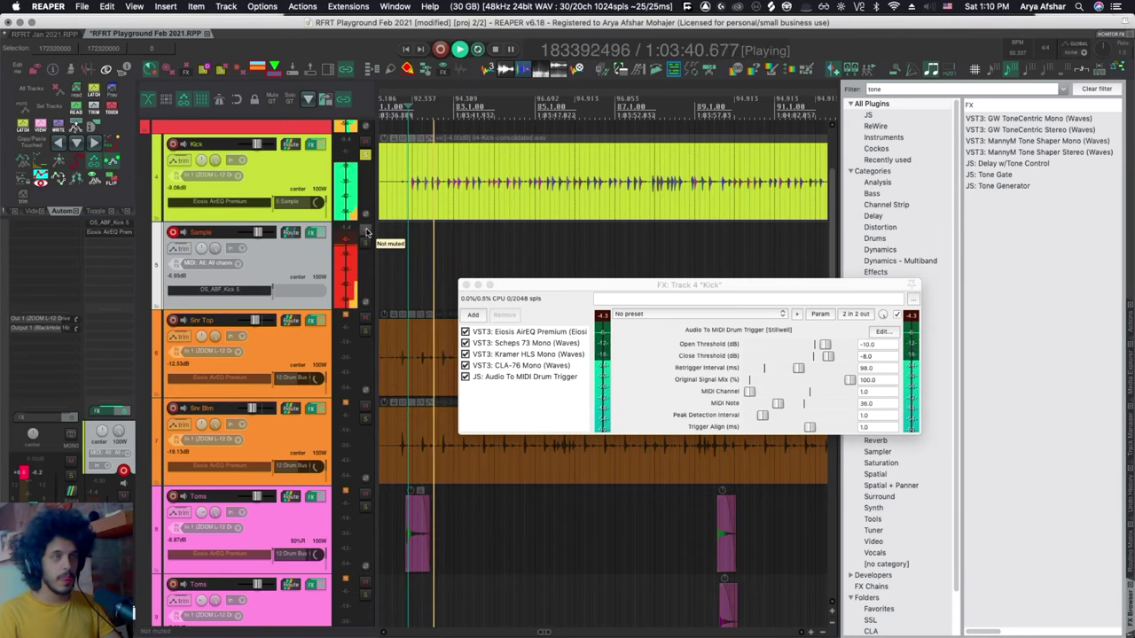
pyautogui.click(367, 231)
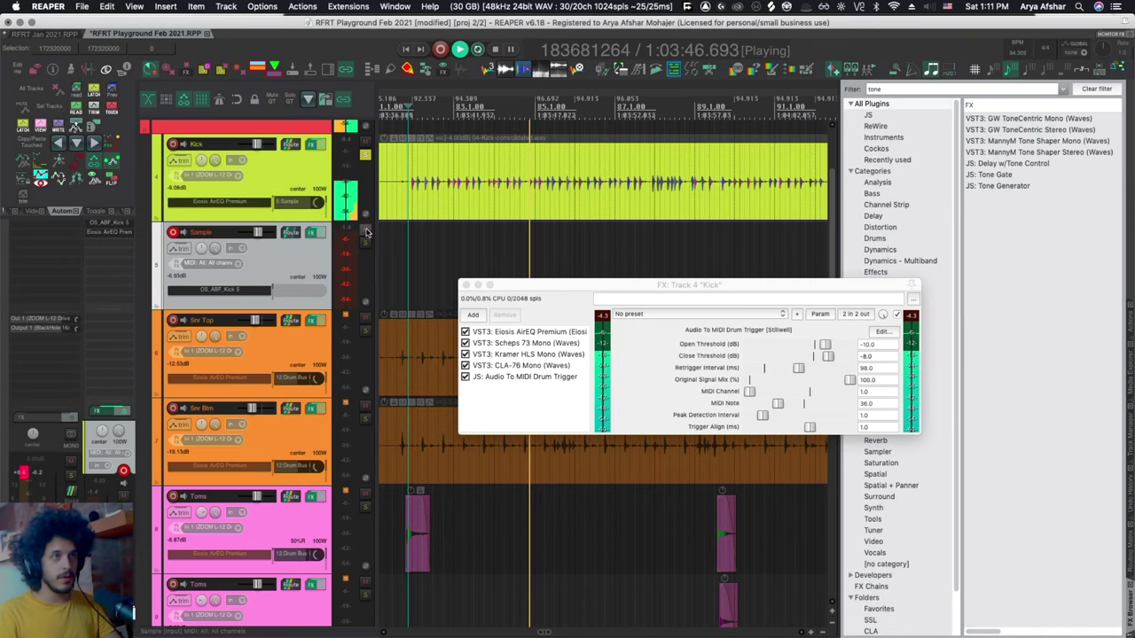
pyautogui.click(366, 231)
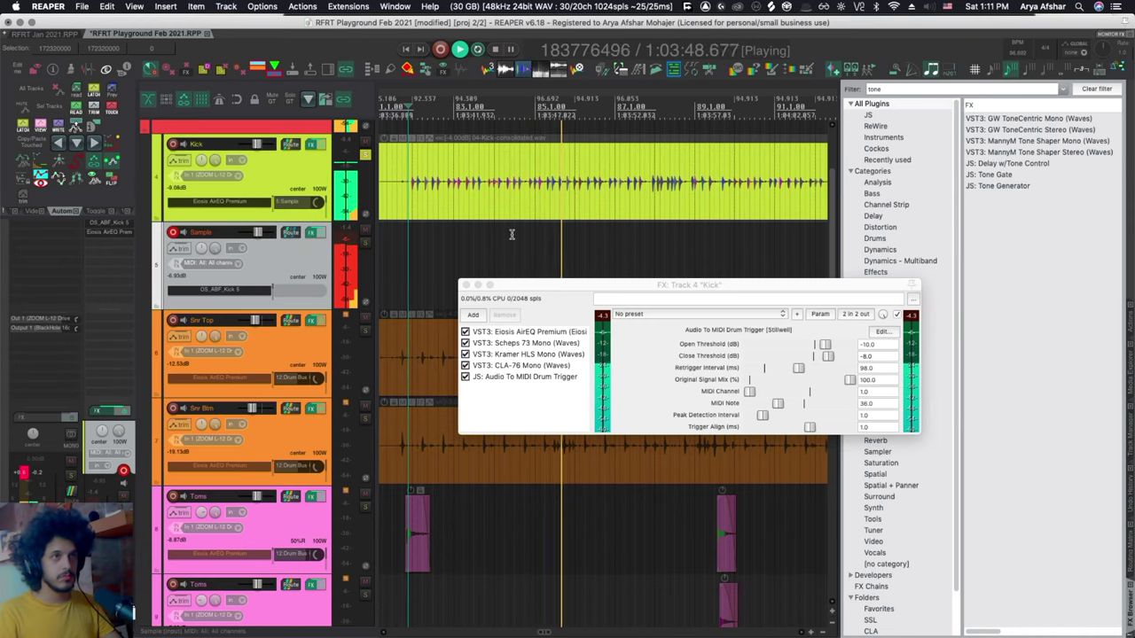
pyautogui.press('space')
# Step: Close the Kick's FX window, reopen the Kick FX chain briefly, and close it again
pyautogui.click(463, 284)
pyautogui.hscroll(-3, 497, 390)
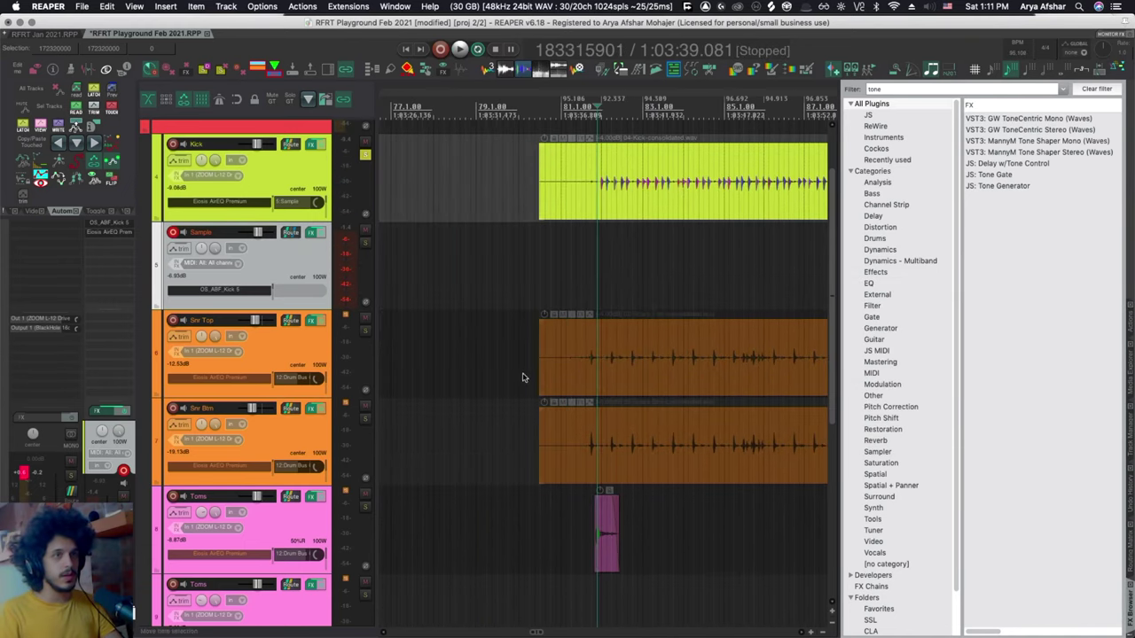
pyautogui.hscroll(3, 510, 399)
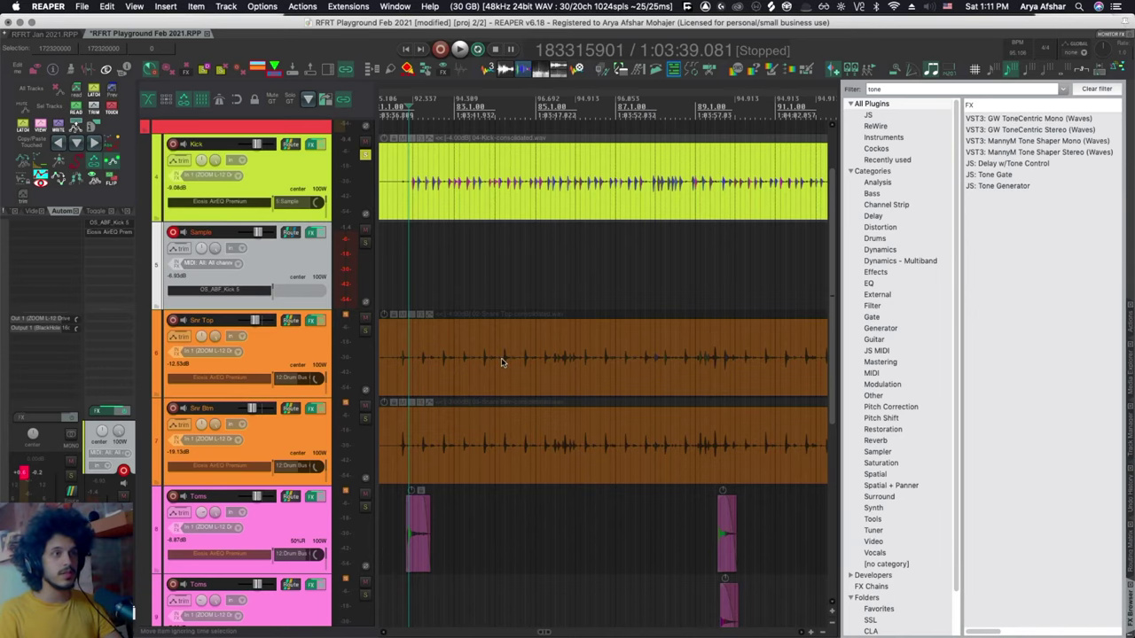
pyautogui.scroll(-5, 501, 362)
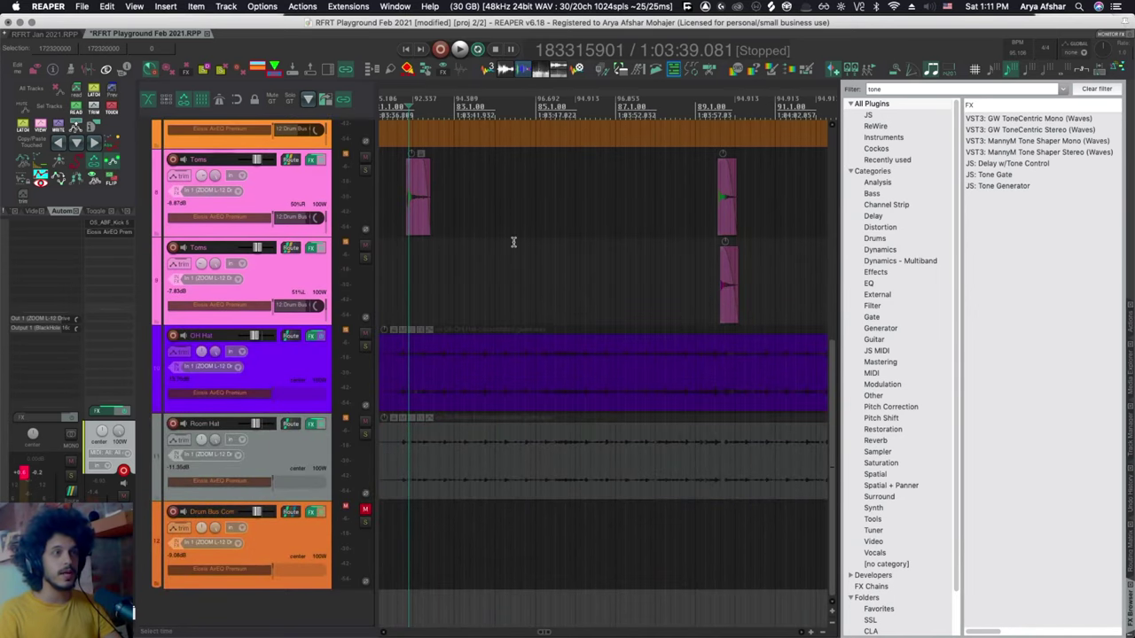
pyautogui.scroll(5, 510, 257)
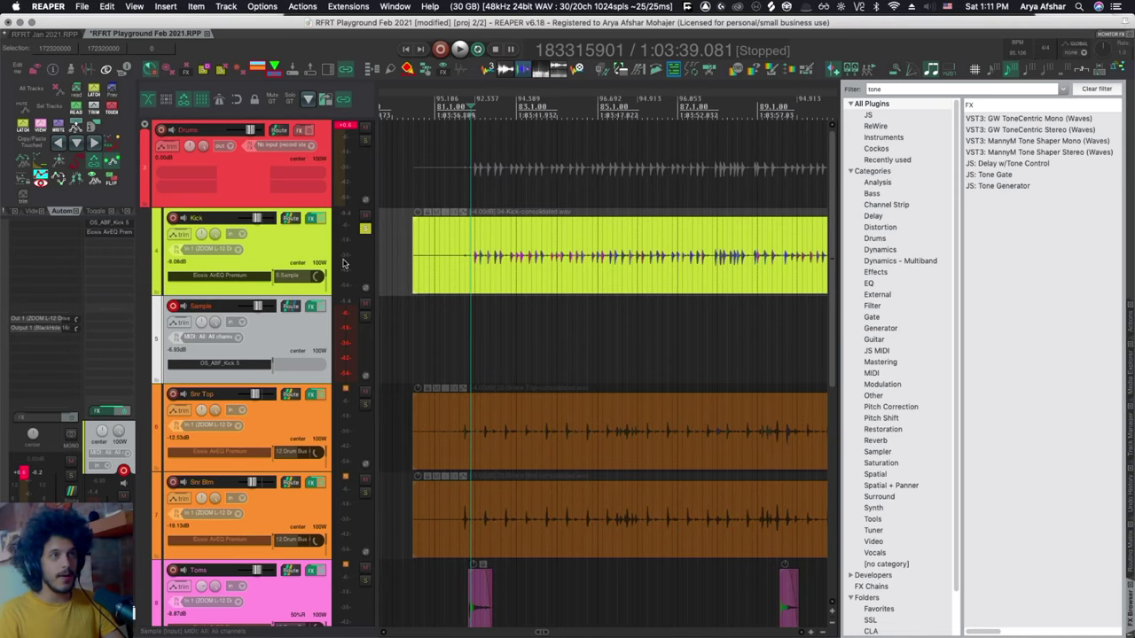
pyautogui.click(306, 309)
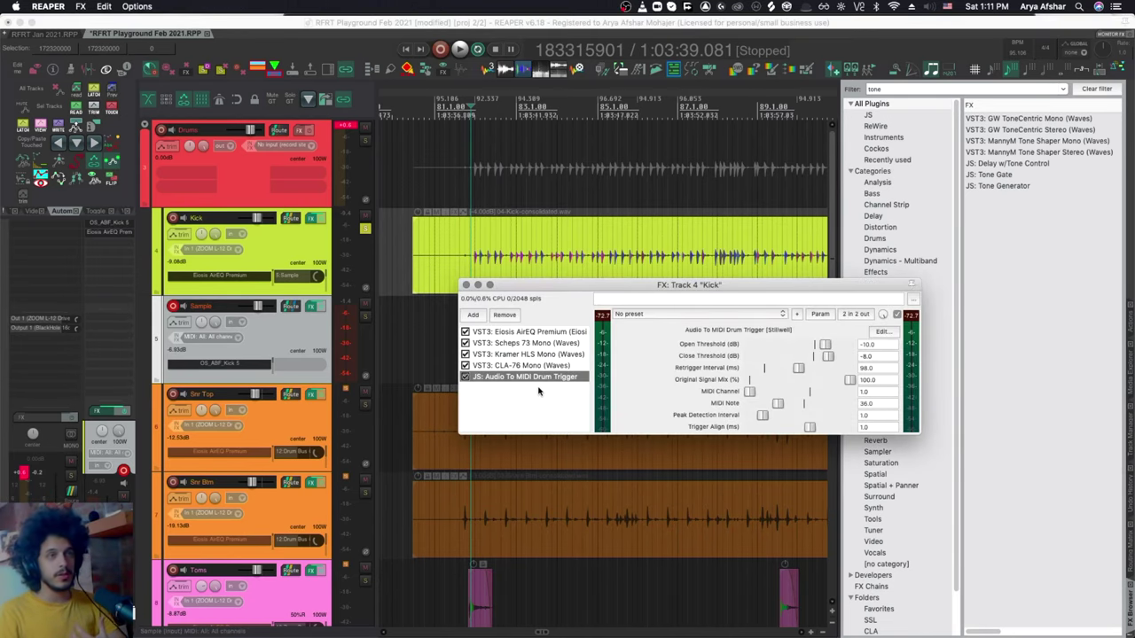
pyautogui.click(497, 158)
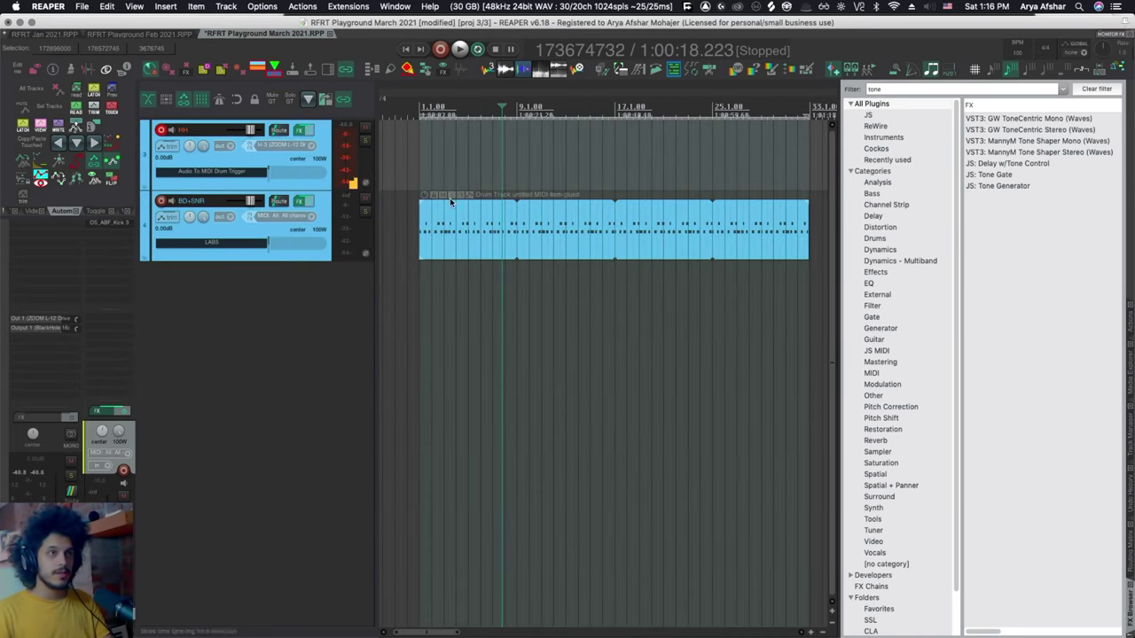
# Step: Check LABS on BD+SNR, play the drum MIDI, then view the HH trigger (note 42, channel 10)
pyautogui.click(309, 200)
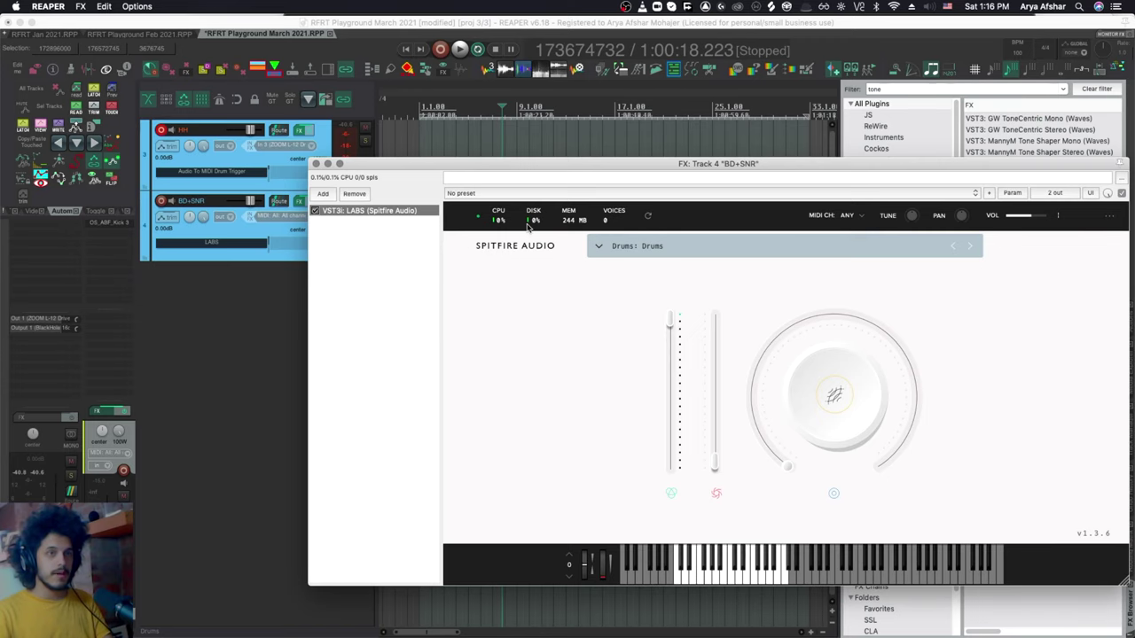
pyautogui.click(317, 164)
pyautogui.click(418, 271)
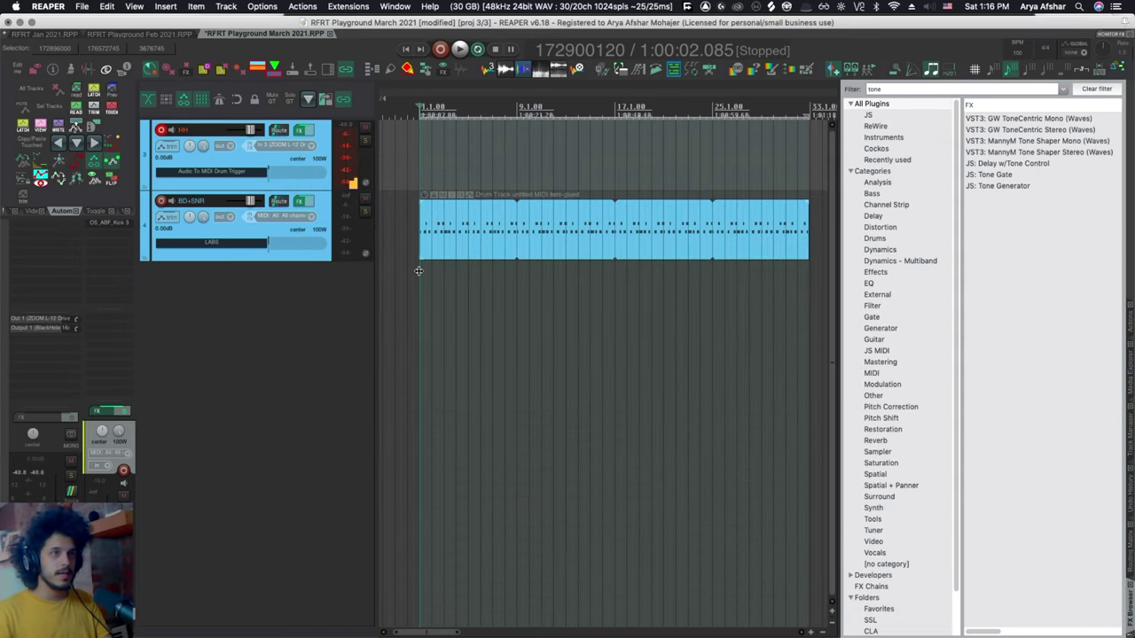
pyautogui.press('space')
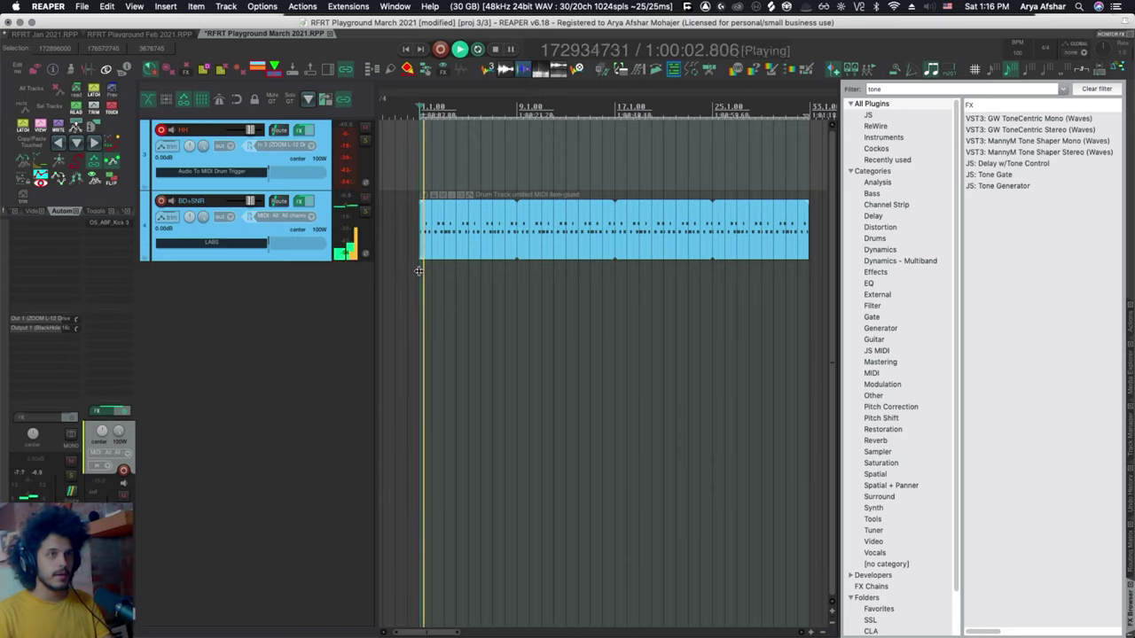
pyautogui.press('space')
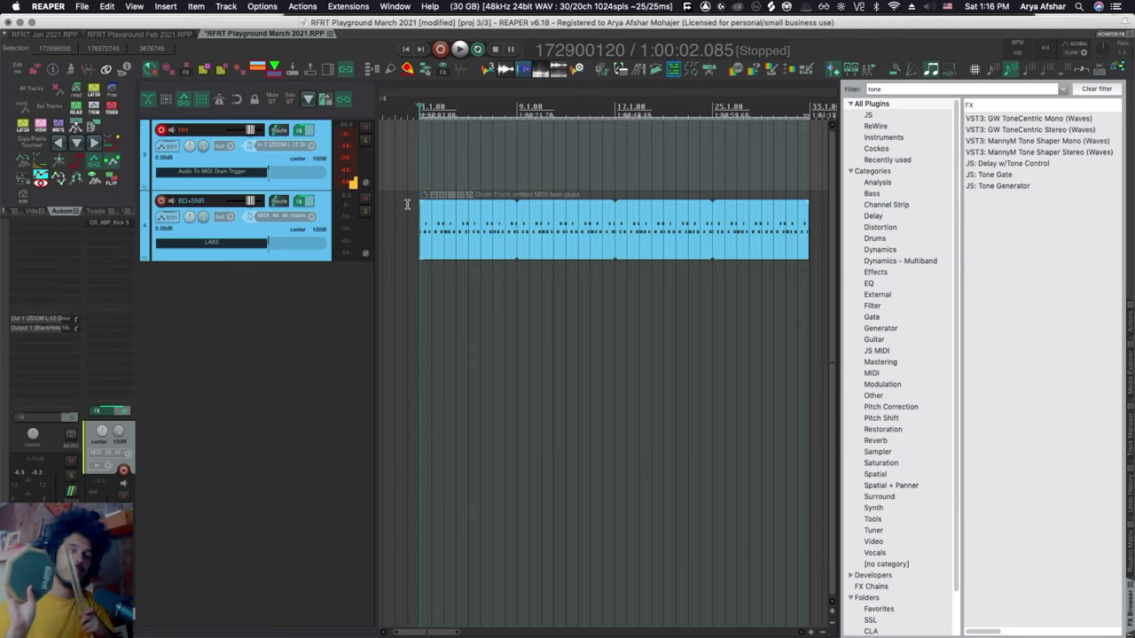
pyautogui.press('f')
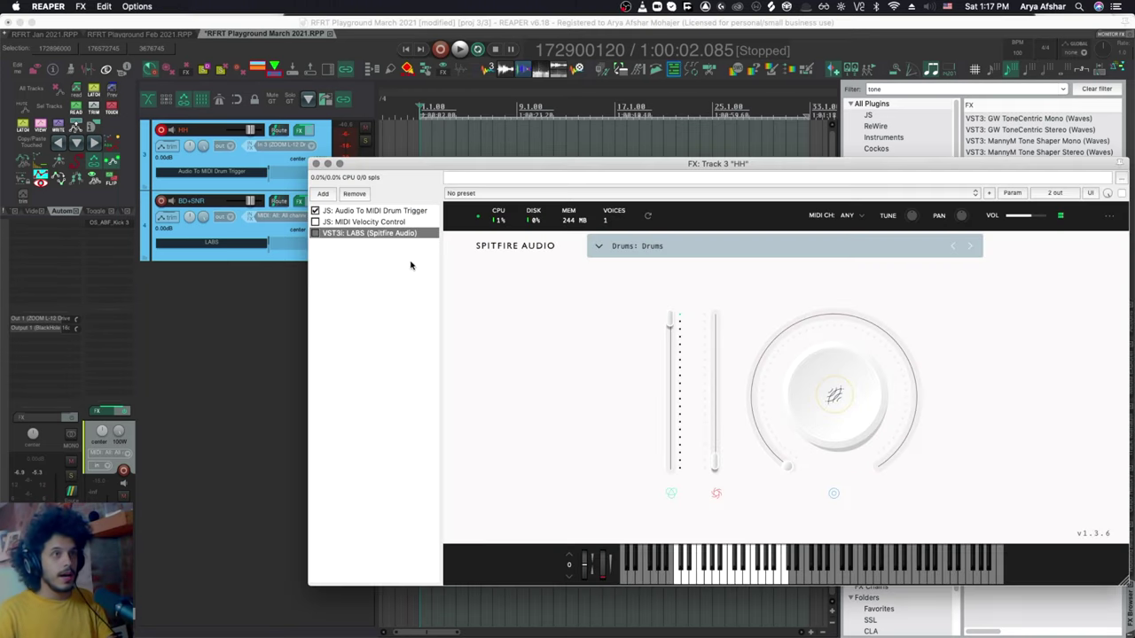
pyautogui.click(372, 211)
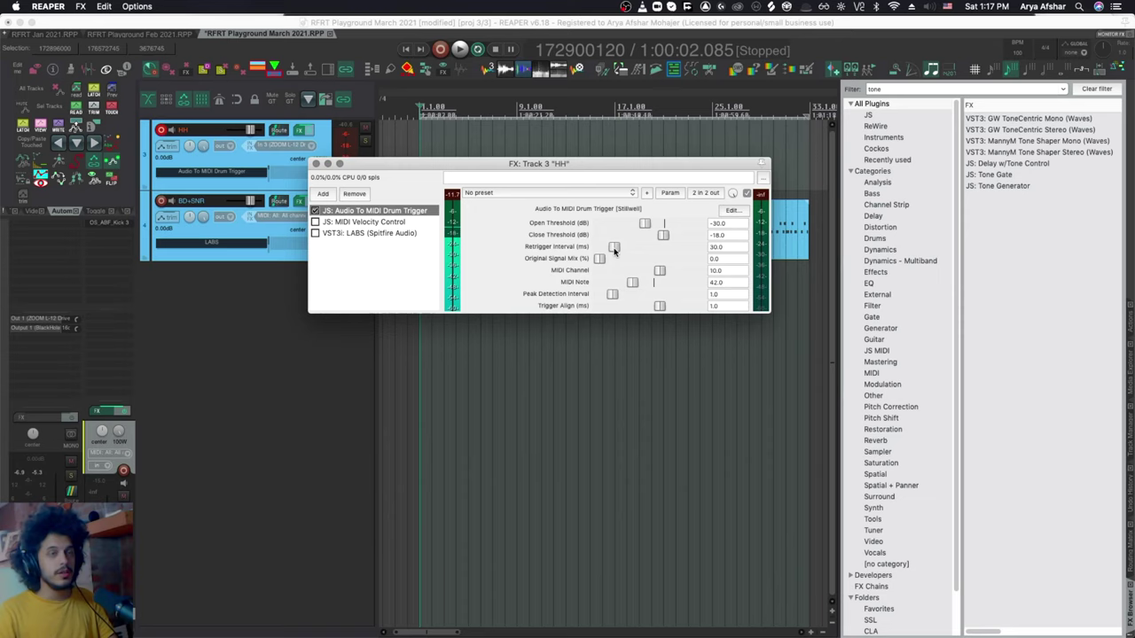
# Step: Review the HH track's MIDI Velocity Control and Drum Trigger settings, toggling LABS on and off
pyautogui.click(376, 222)
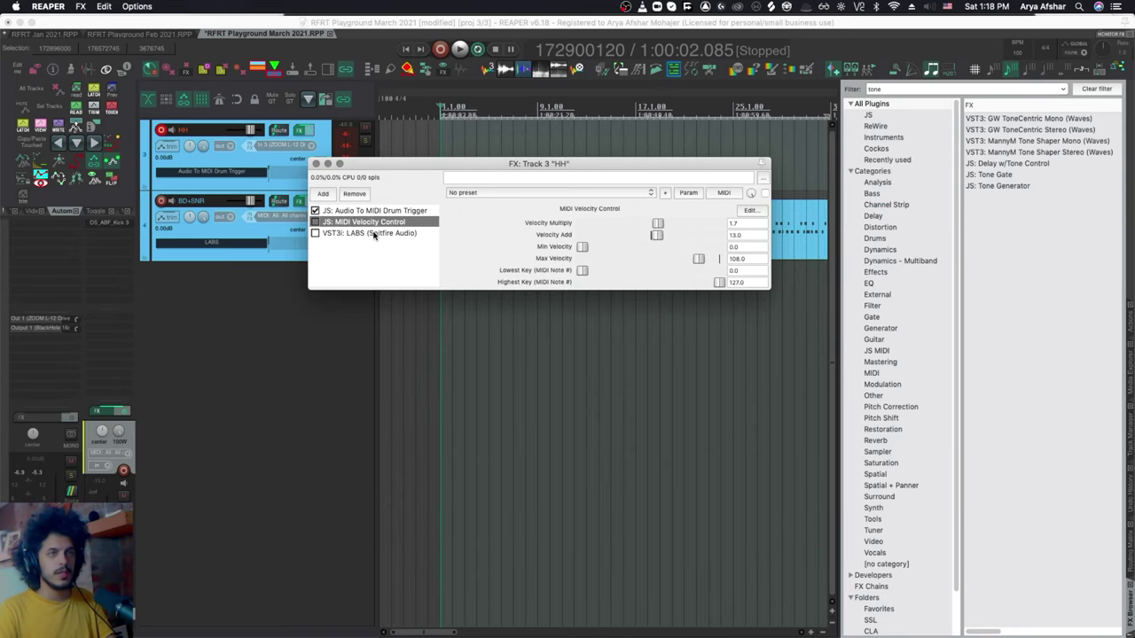
pyautogui.press('Up')
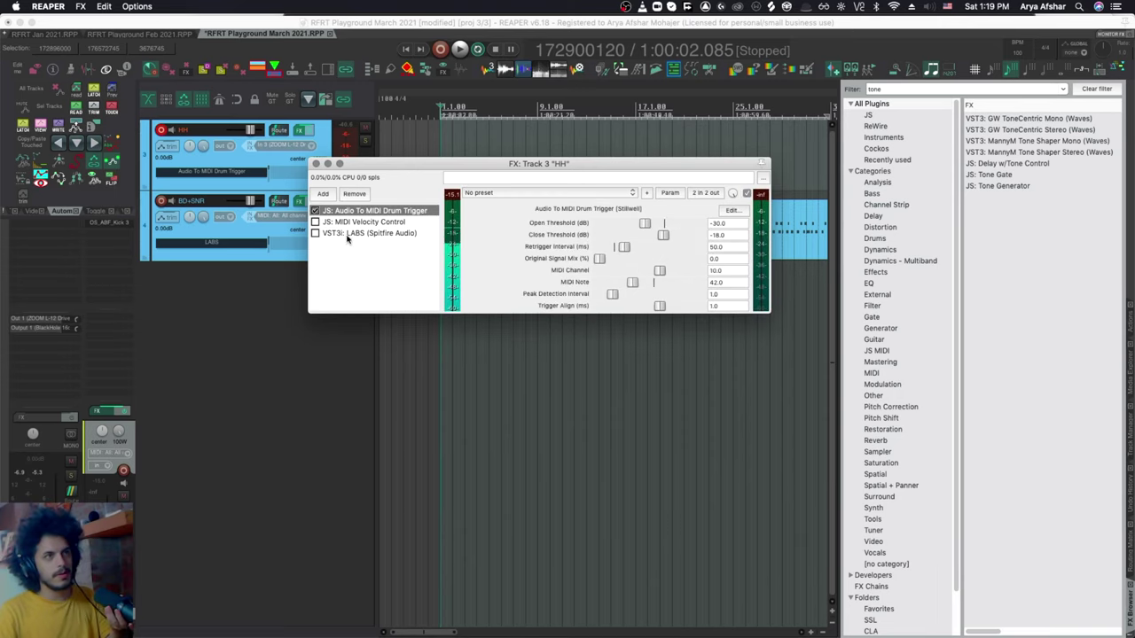
pyautogui.click(315, 233)
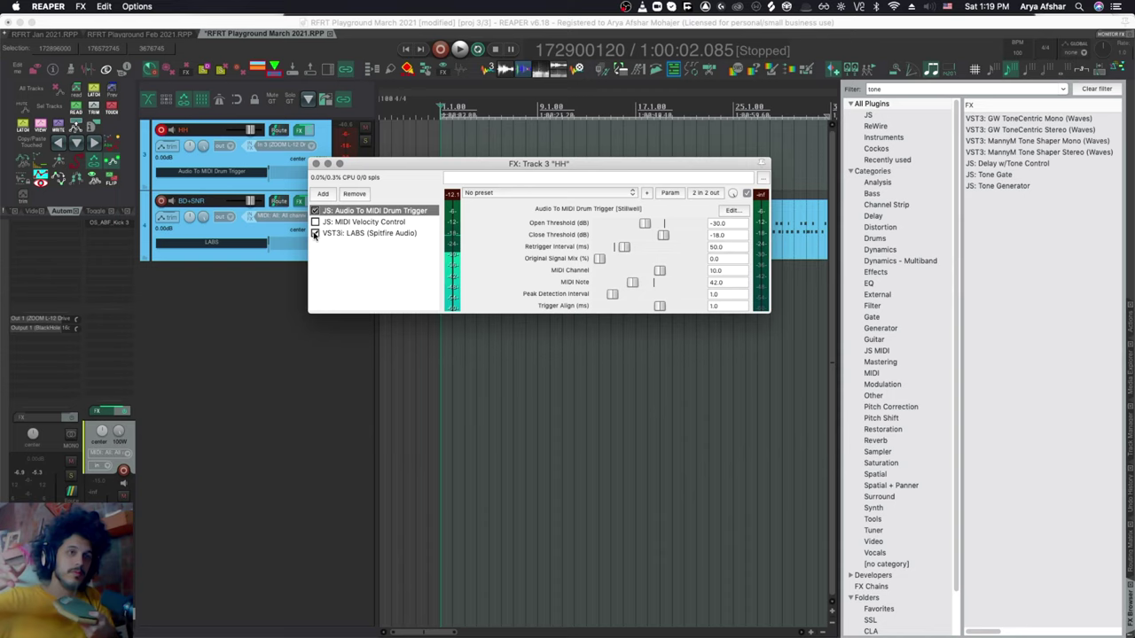
pyautogui.click(315, 233)
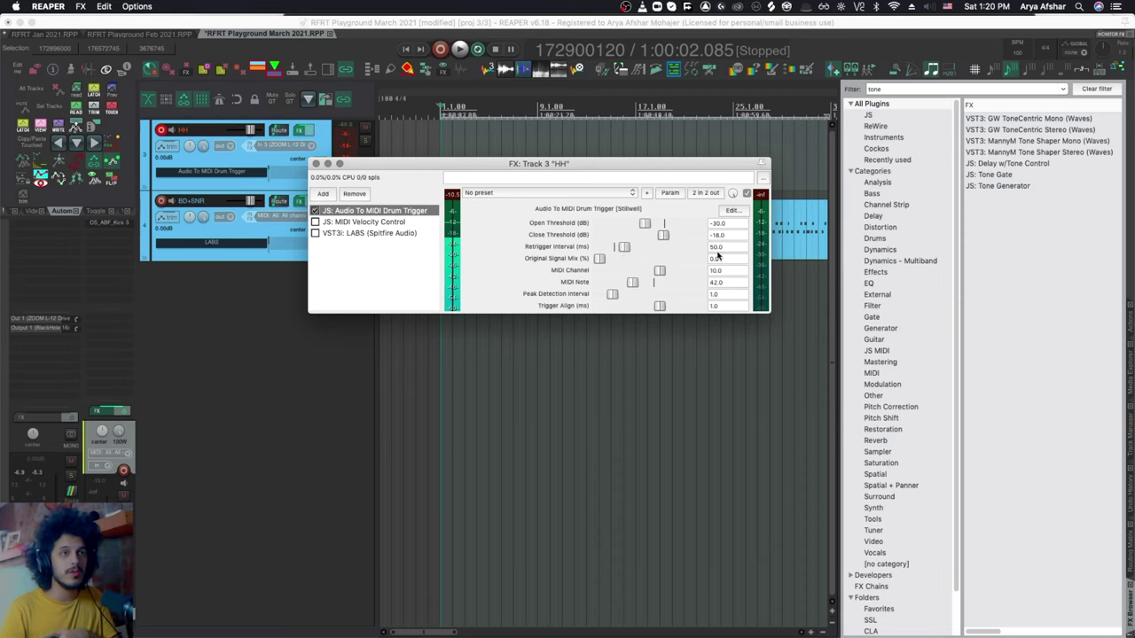
# Step: Reset the HH drum trigger's retrigger interval to 30 ms, then audition LABS again
pyautogui.doubleClick(624, 248)
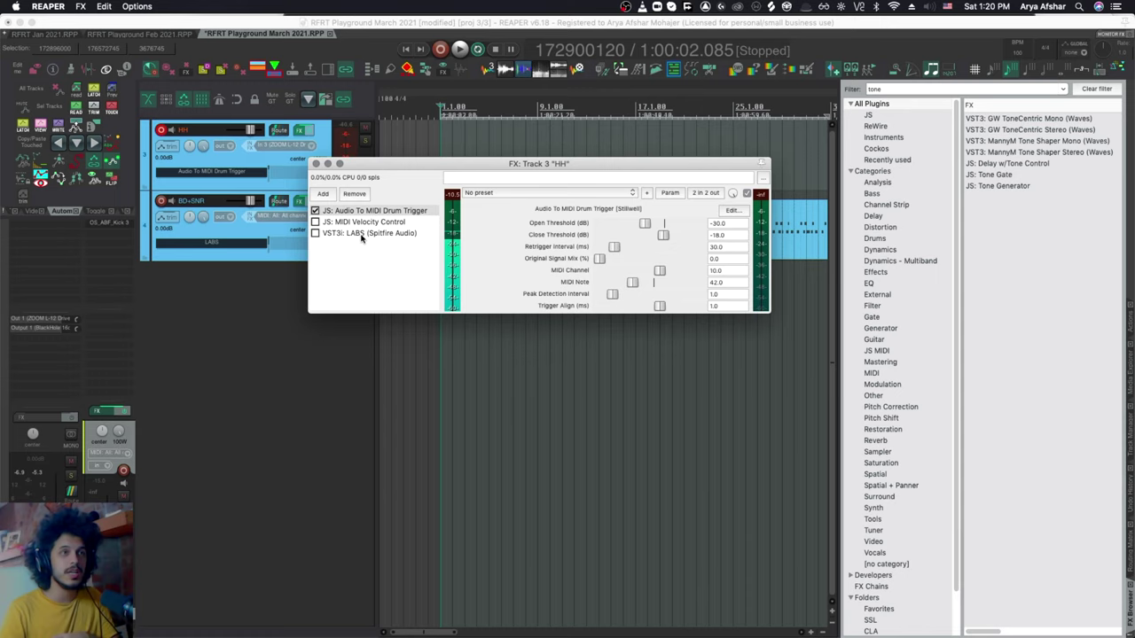
pyautogui.click(316, 233)
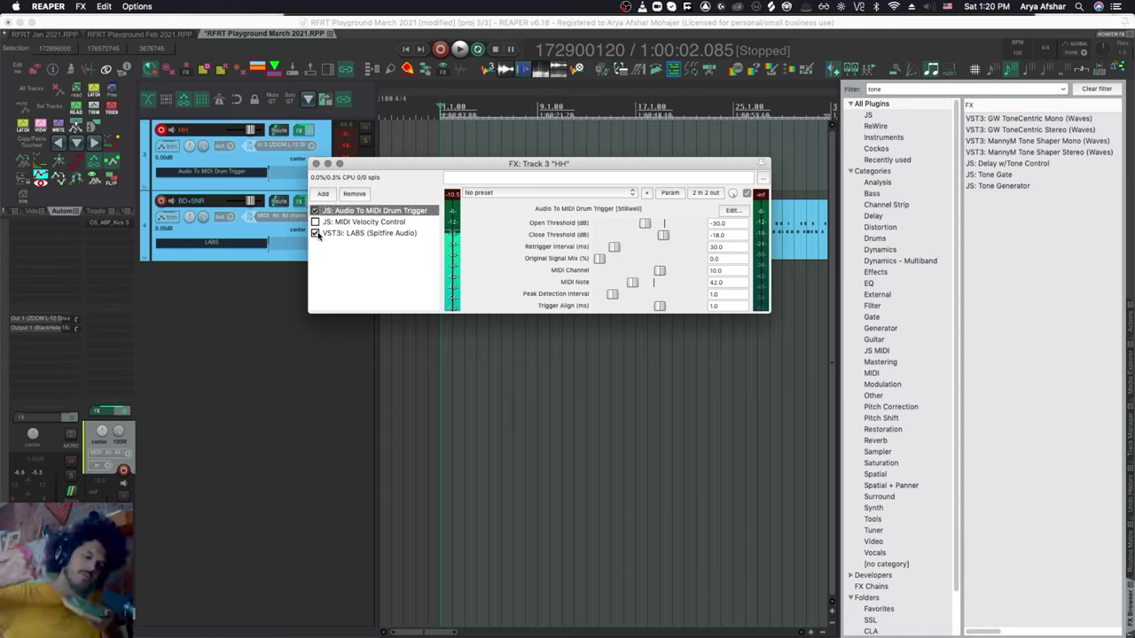
pyautogui.click(315, 233)
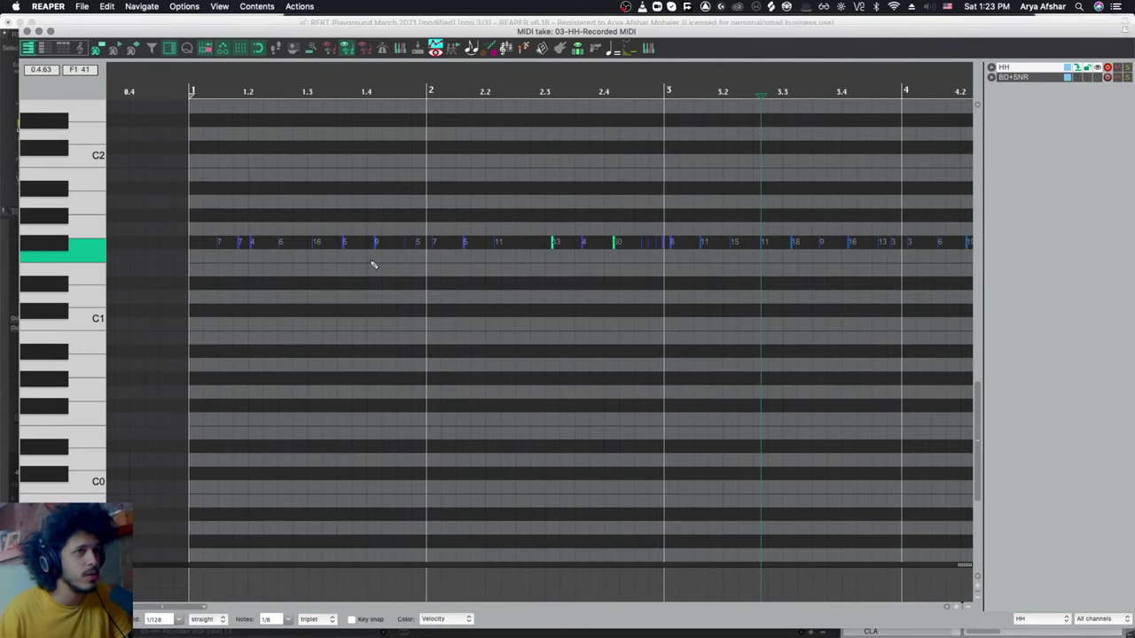
# Step: Enable JS: MIDI Velocity Control in the HH FX chain with max velocity 106
pyautogui.hscroll(10, 374, 264)
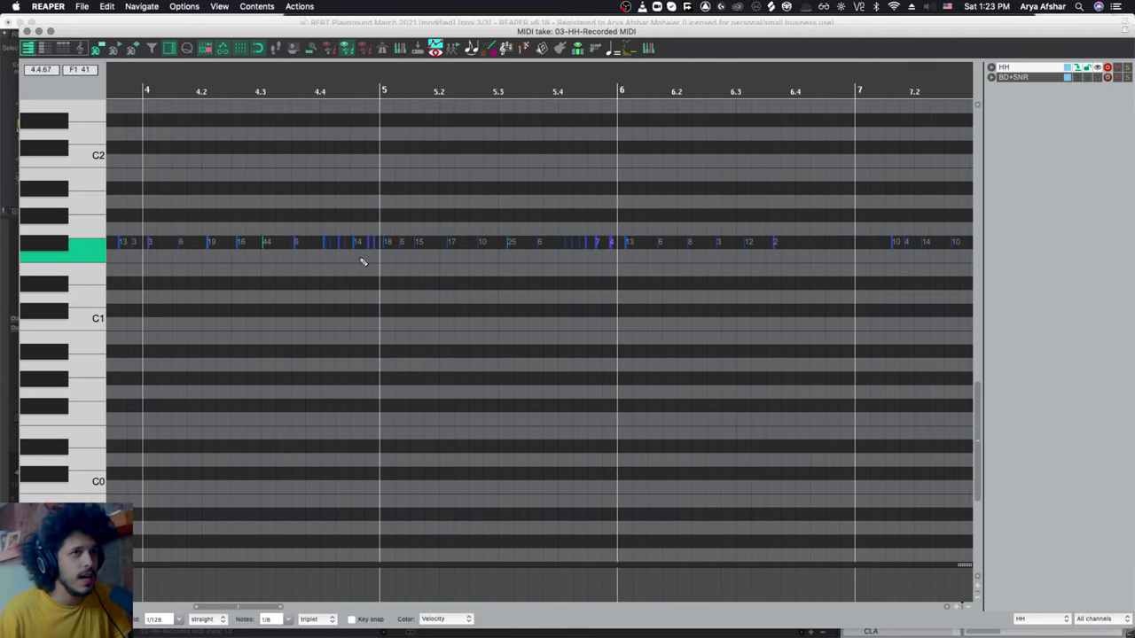
pyautogui.scroll(2, 364, 261)
pyautogui.hscroll(8, 350, 254)
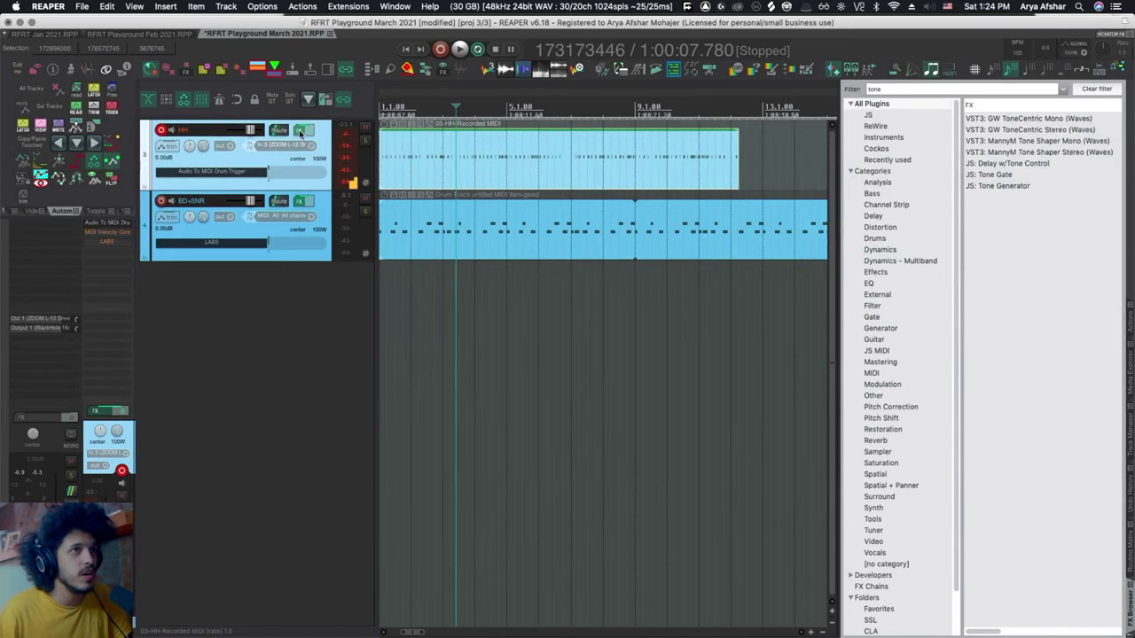
pyautogui.click(301, 131)
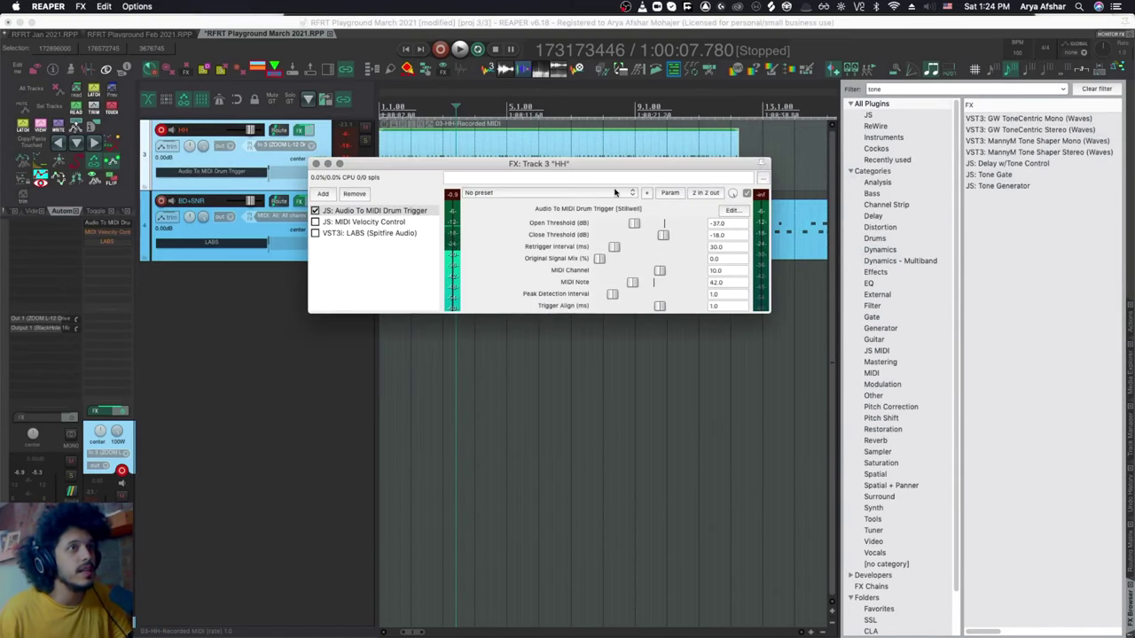
pyautogui.click(350, 224)
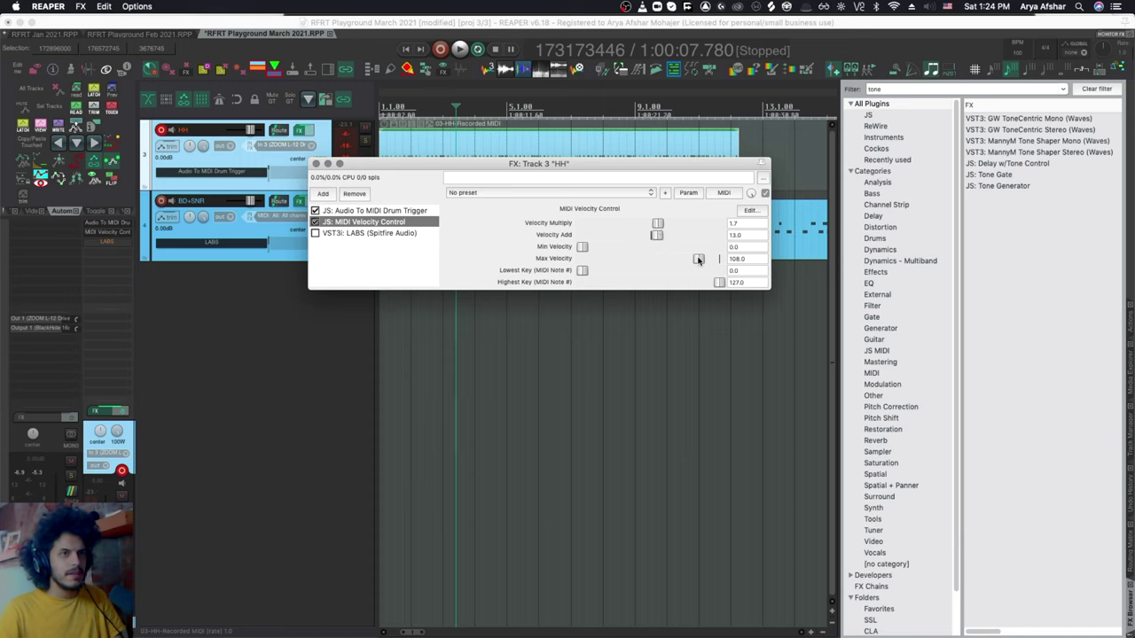
pyautogui.moveTo(699, 259); pyautogui.dragTo(690, 260)
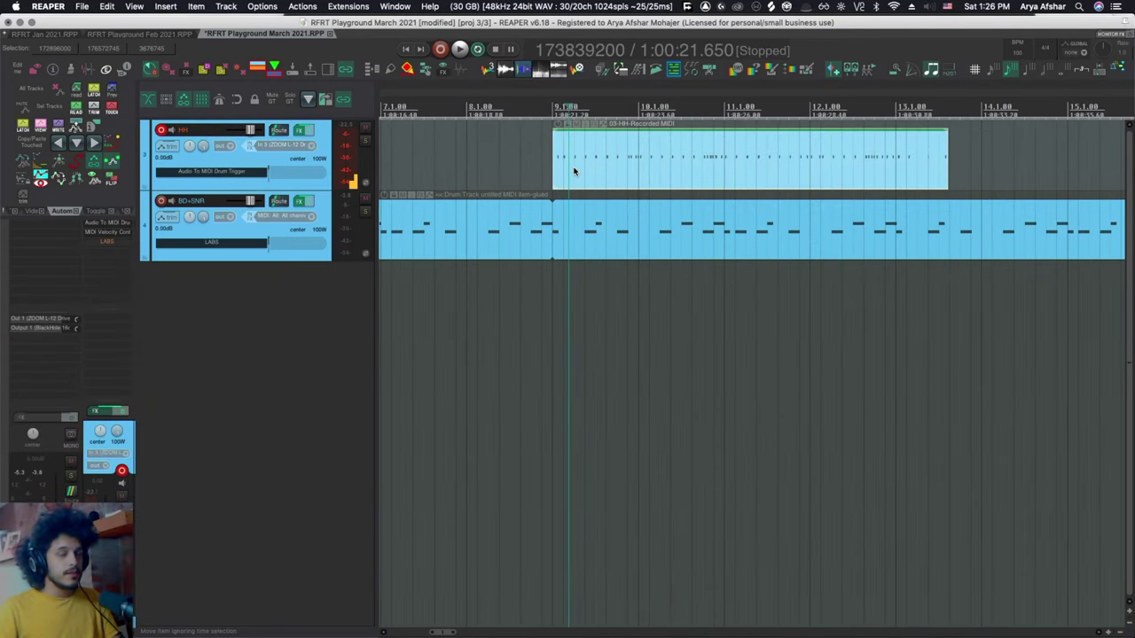
# Step: Open the HH MIDI item in the note editor and cut out its hi-hat notes
pyautogui.doubleClick(573, 171)
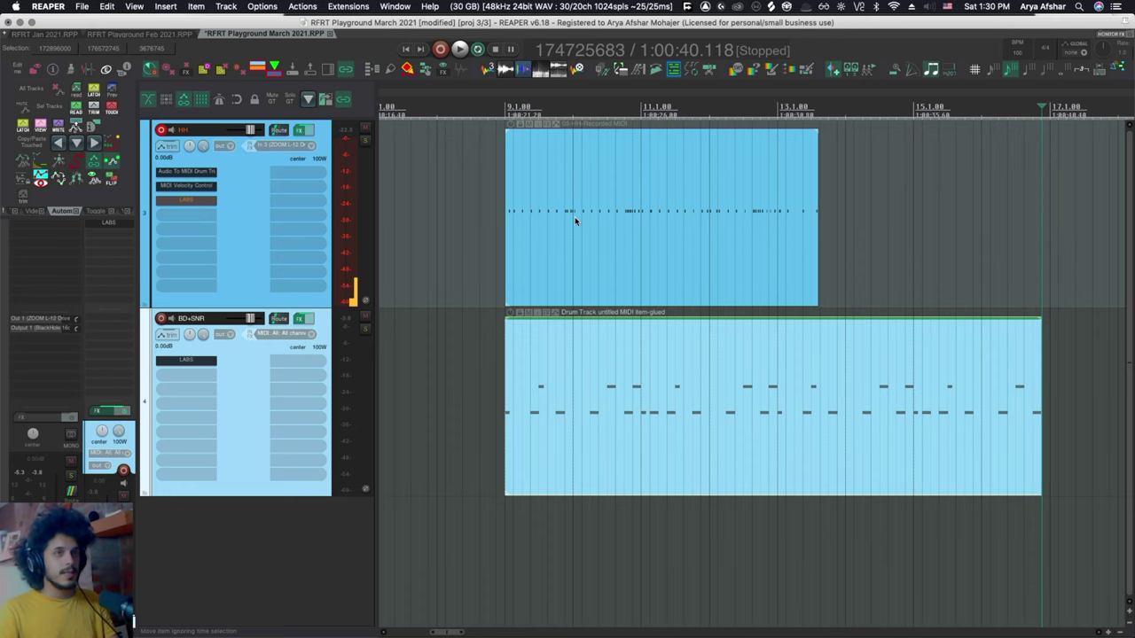
pyautogui.doubleClick(555, 159)
pyautogui.press('Delete')
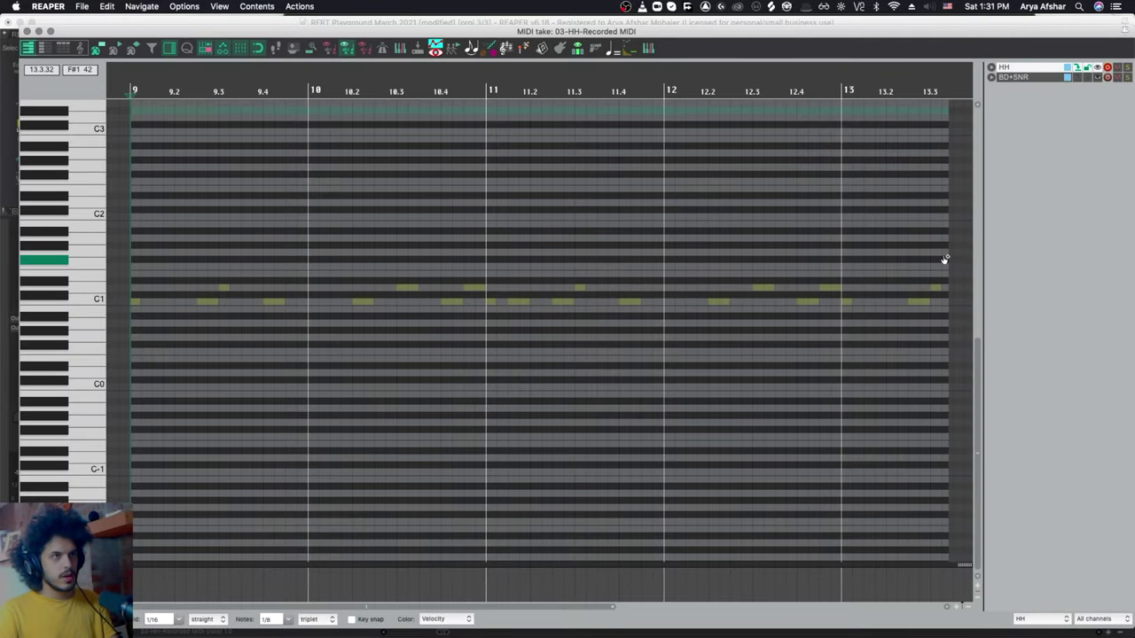
# Step: Put the hi-hat notes into the BD+SNR drum item, raise one note a semitone, and close the editor
pyautogui.click(1097, 78)
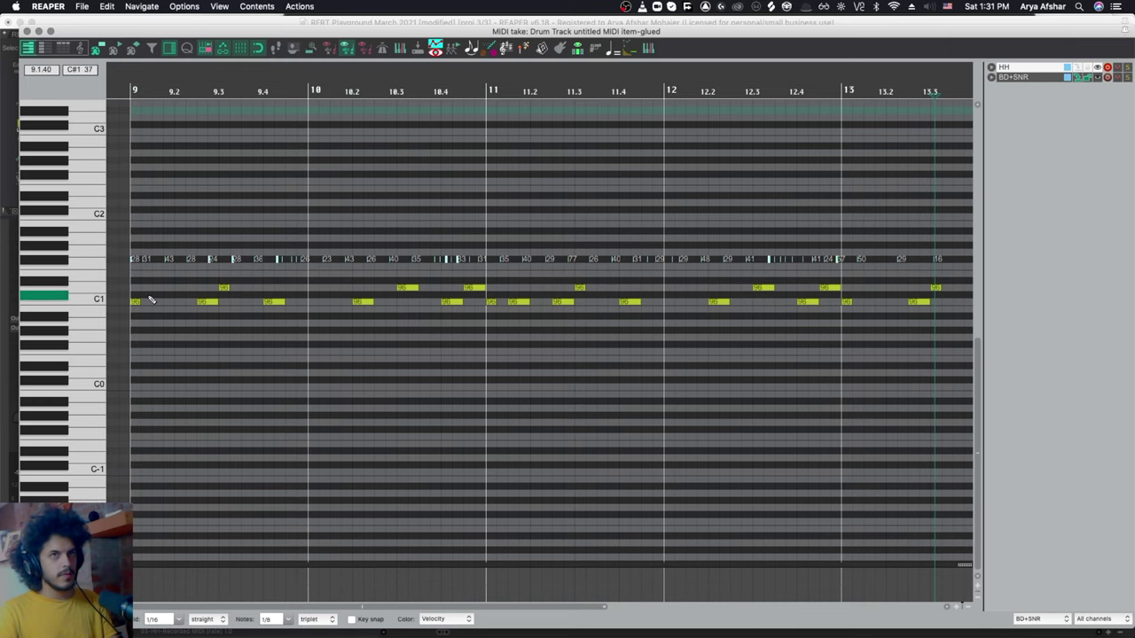
pyautogui.scroll(3, 274, 218)
pyautogui.scroll(5, 464, 506)
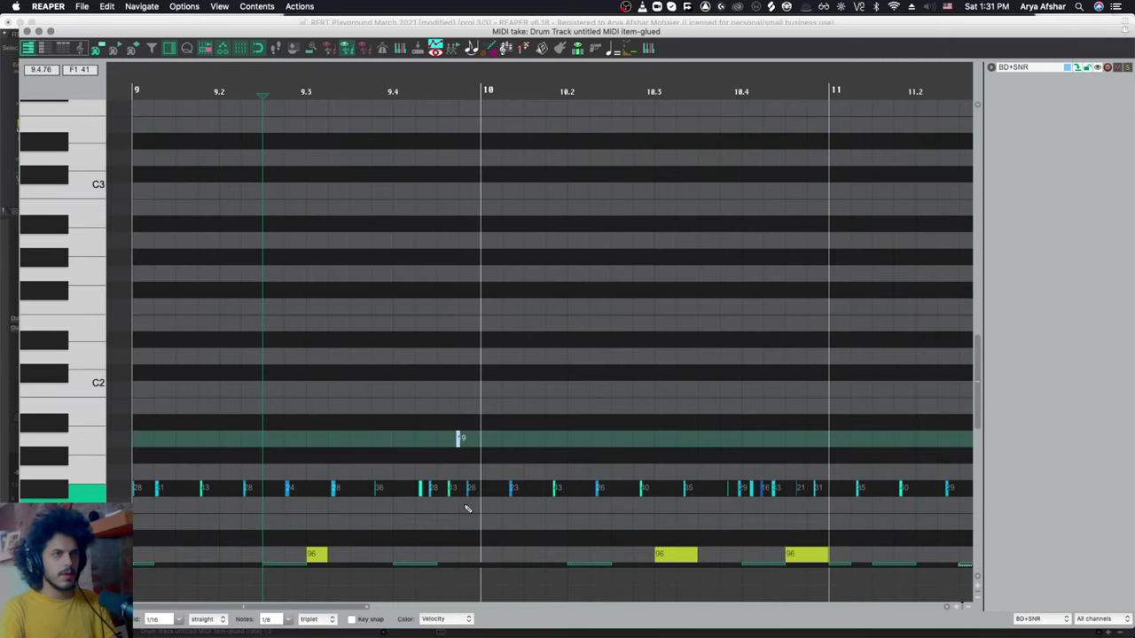
pyautogui.press('Up')
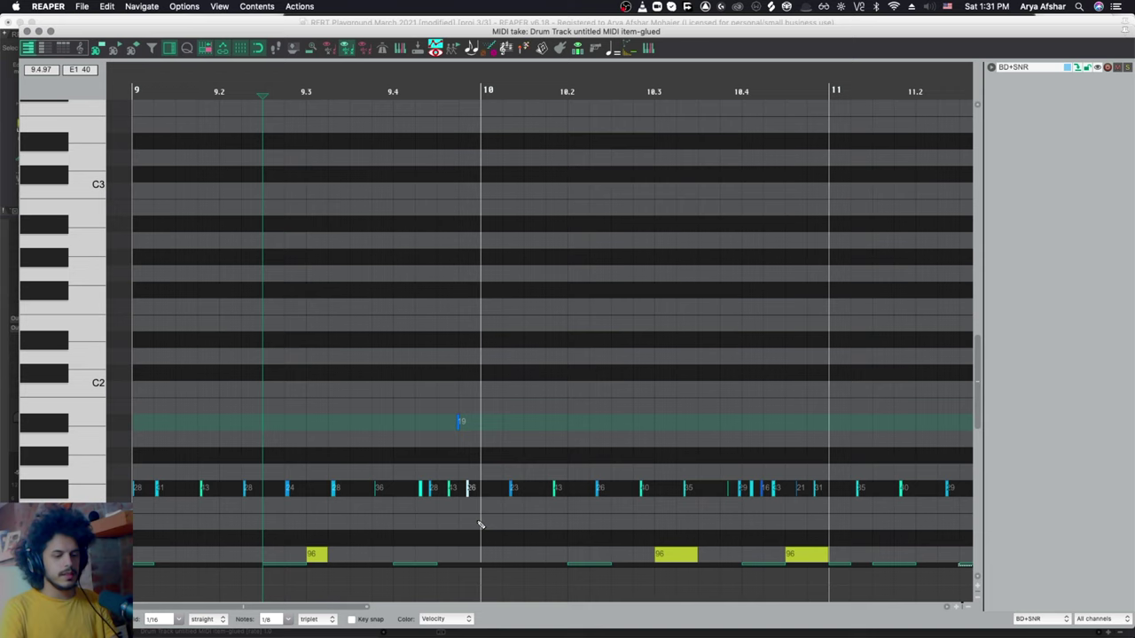
pyautogui.hscroll(5, 474, 518)
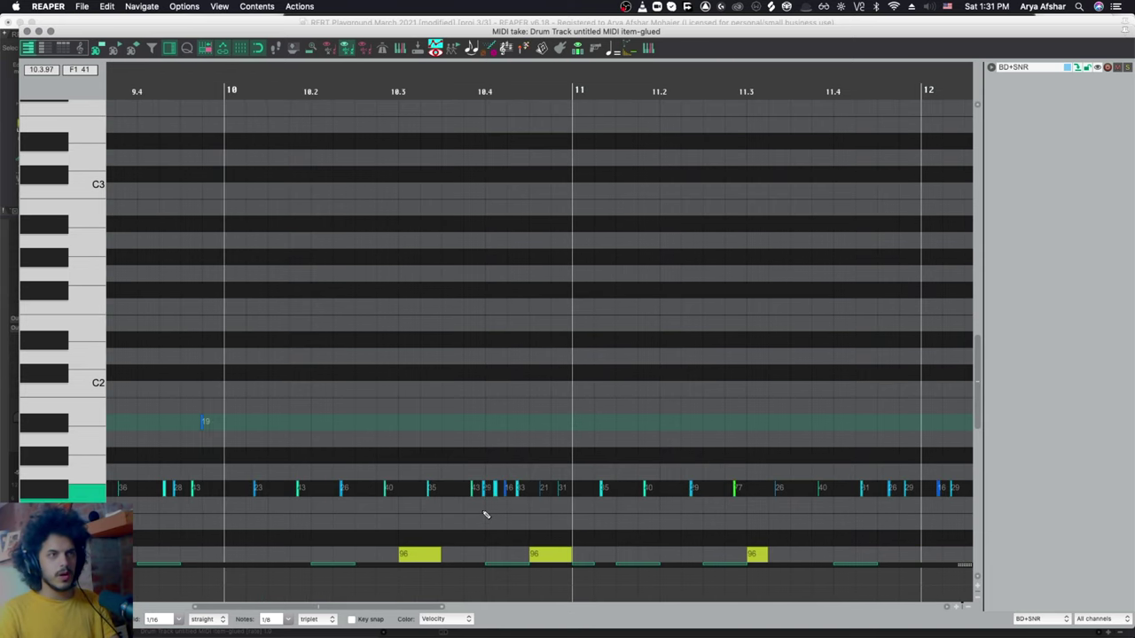
pyautogui.click(36, 33)
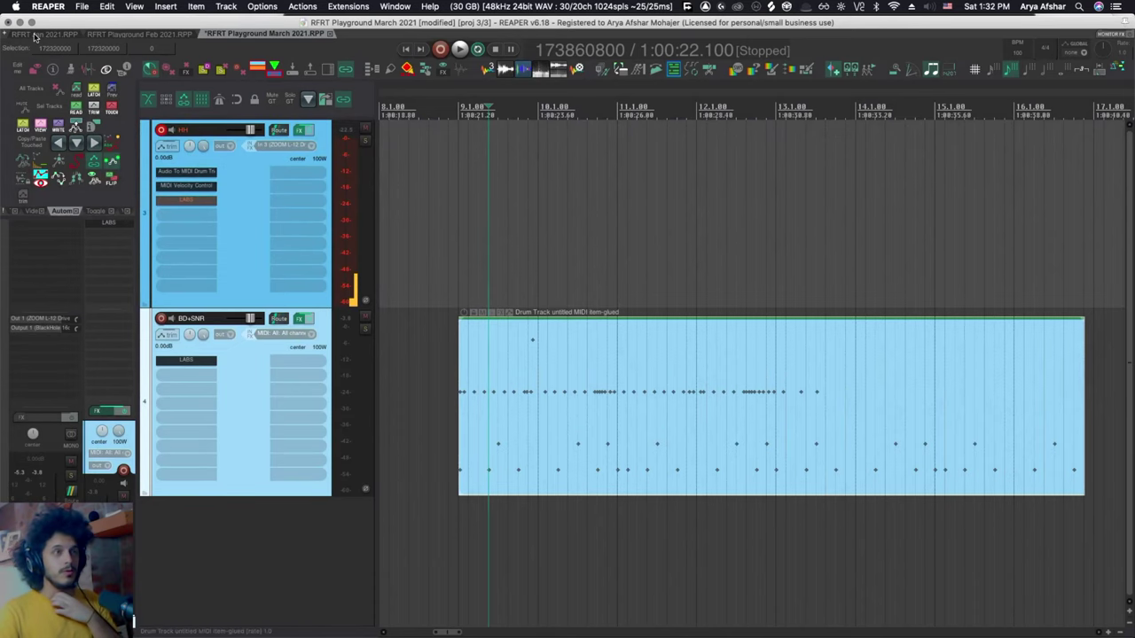